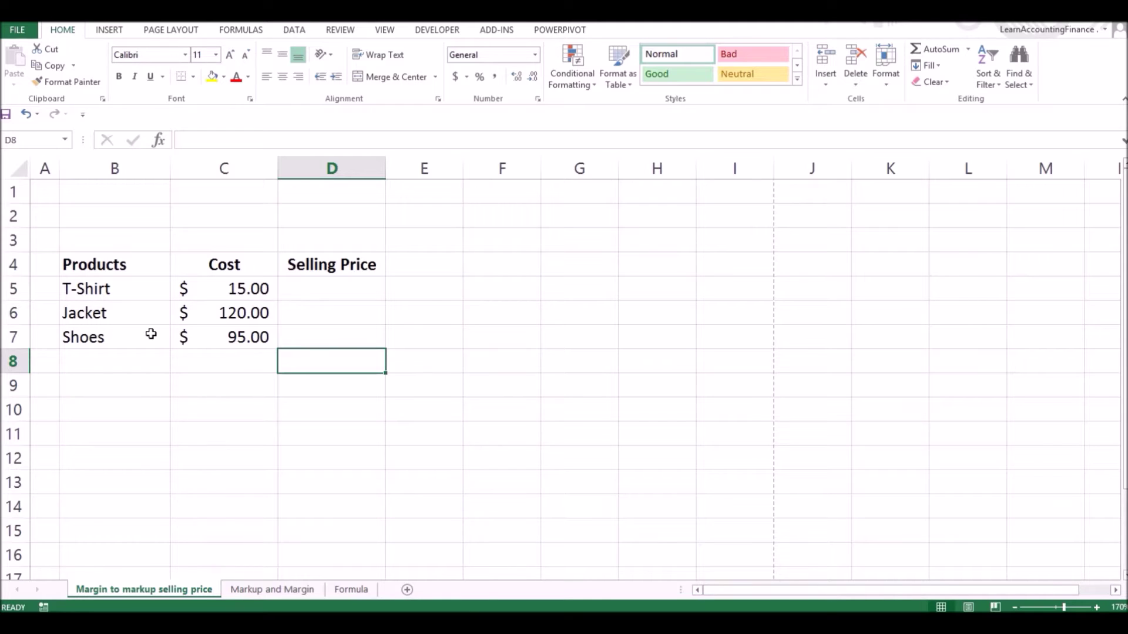
- Add a Target Margin label in B2 with a value of 15% in C2
key("Up")
key("Up")
key("Up")
key("Left")
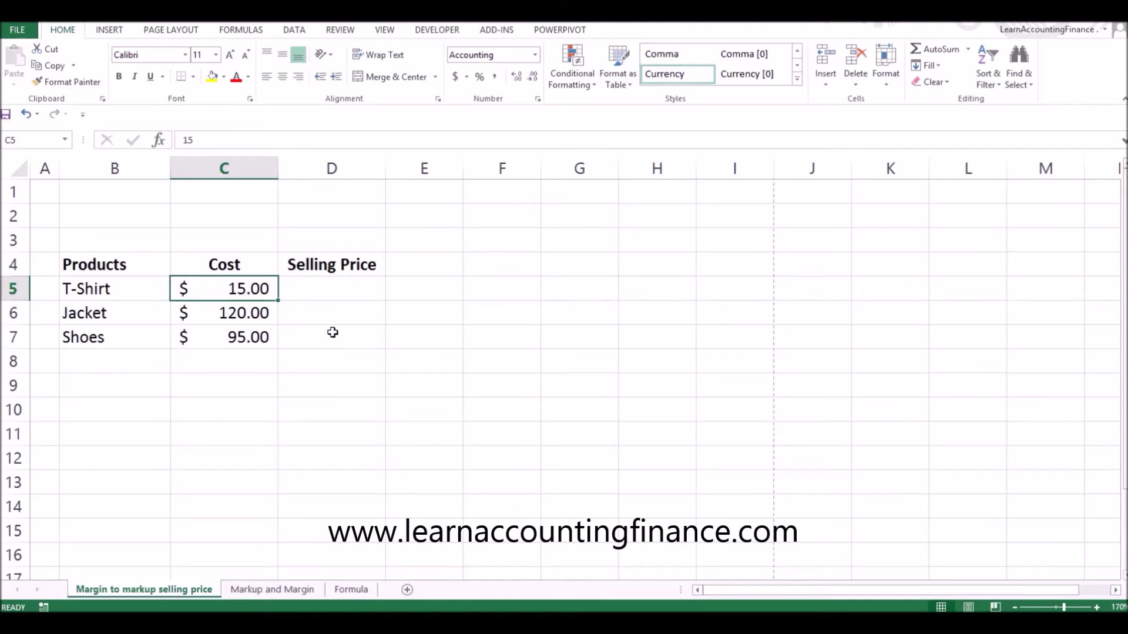
key("Up")
key("Up")
key("Up")
key("Left")
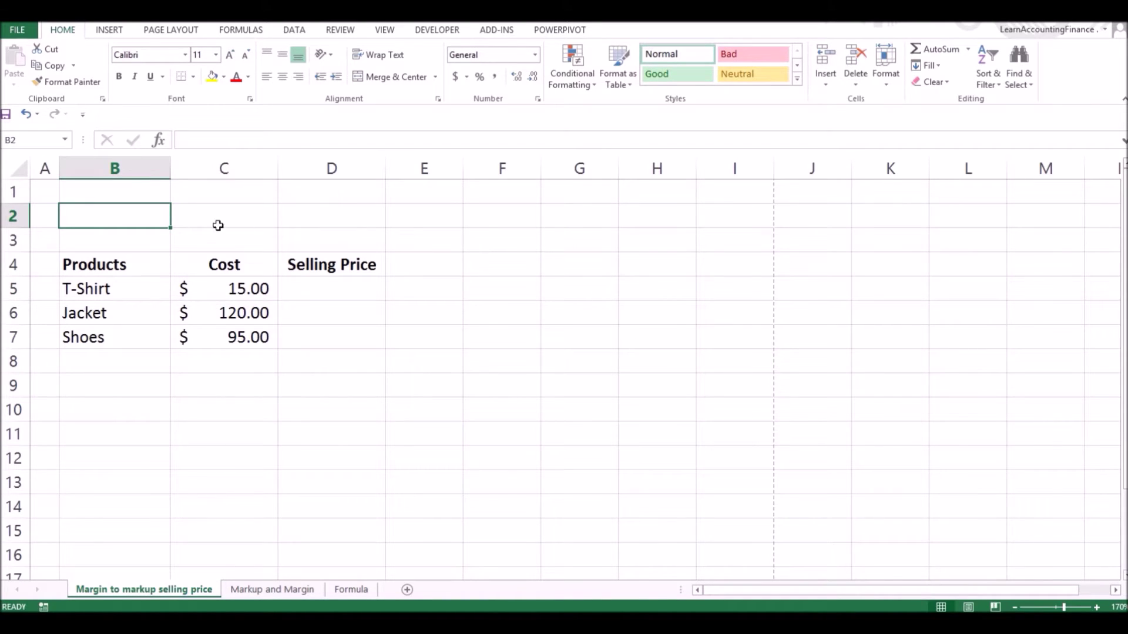
type("Ta")
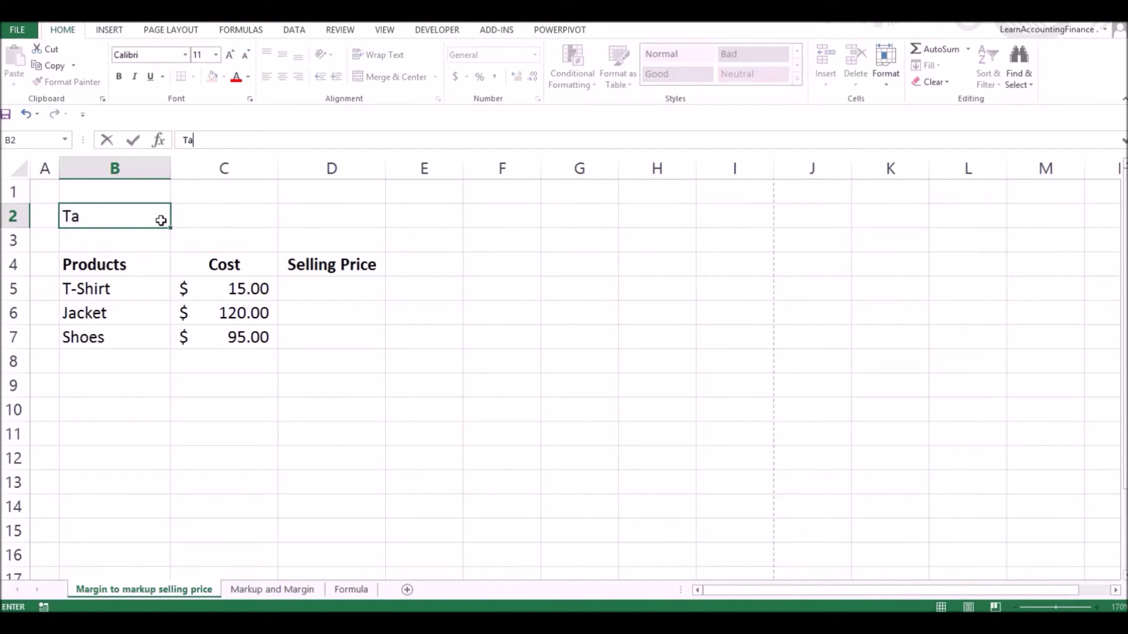
type("rget Margin")
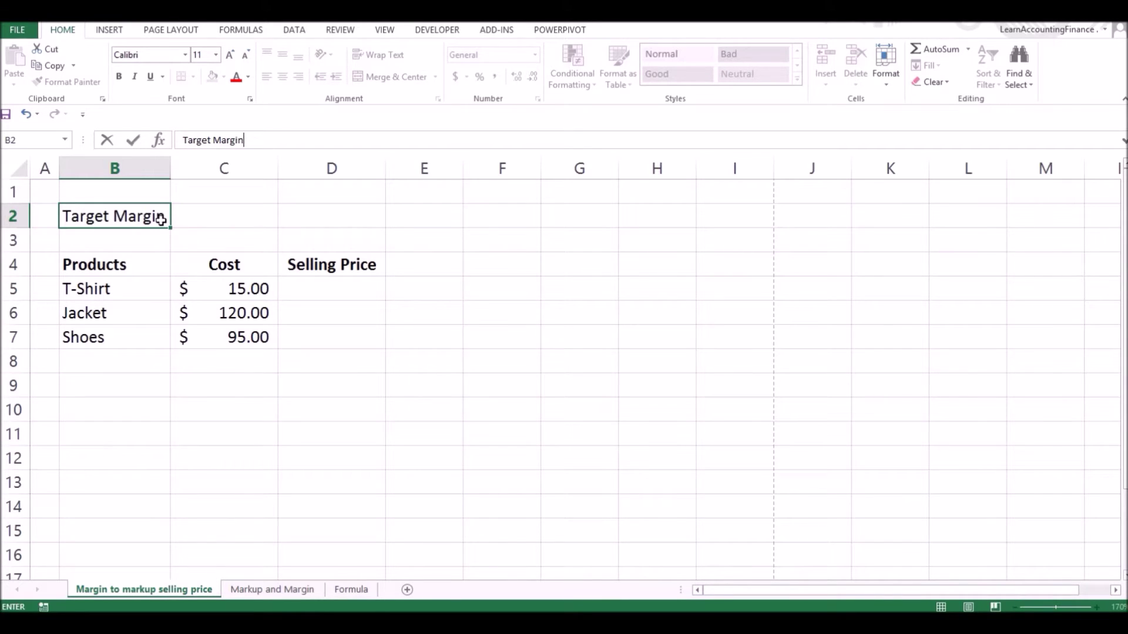
key("Tab")
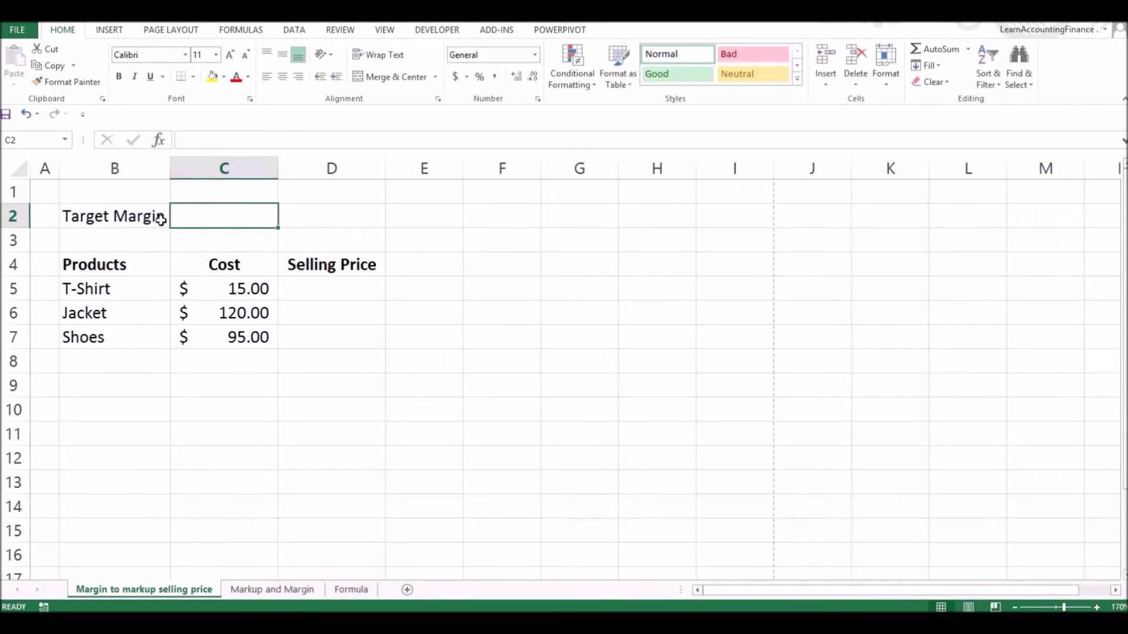
type("15%")
key("Return")
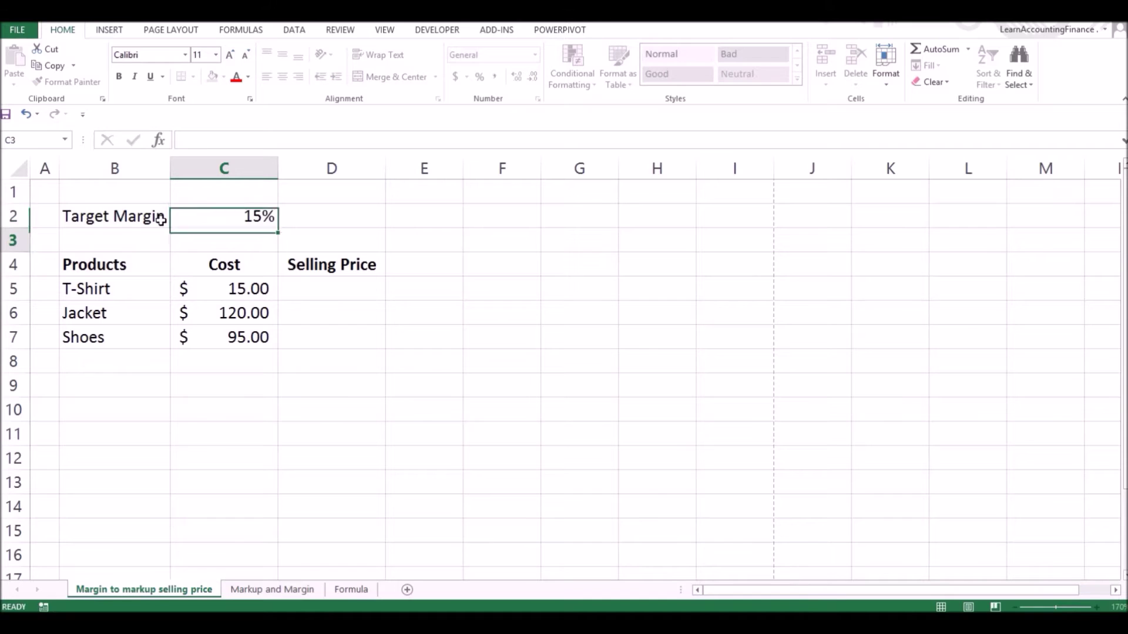
- Price the T-Shirt in D5 as cost plus target margin with =C5*(1+C2)
key("Up")
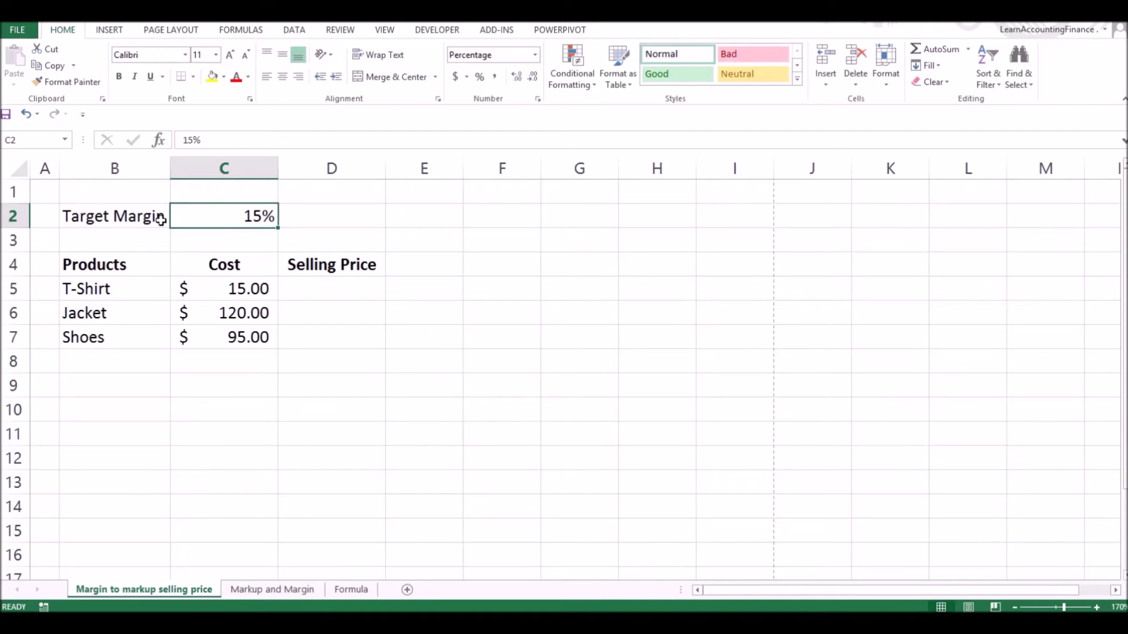
key("Down")
key("Down")
key("Down")
key("Right")
type("=")
key("Left")
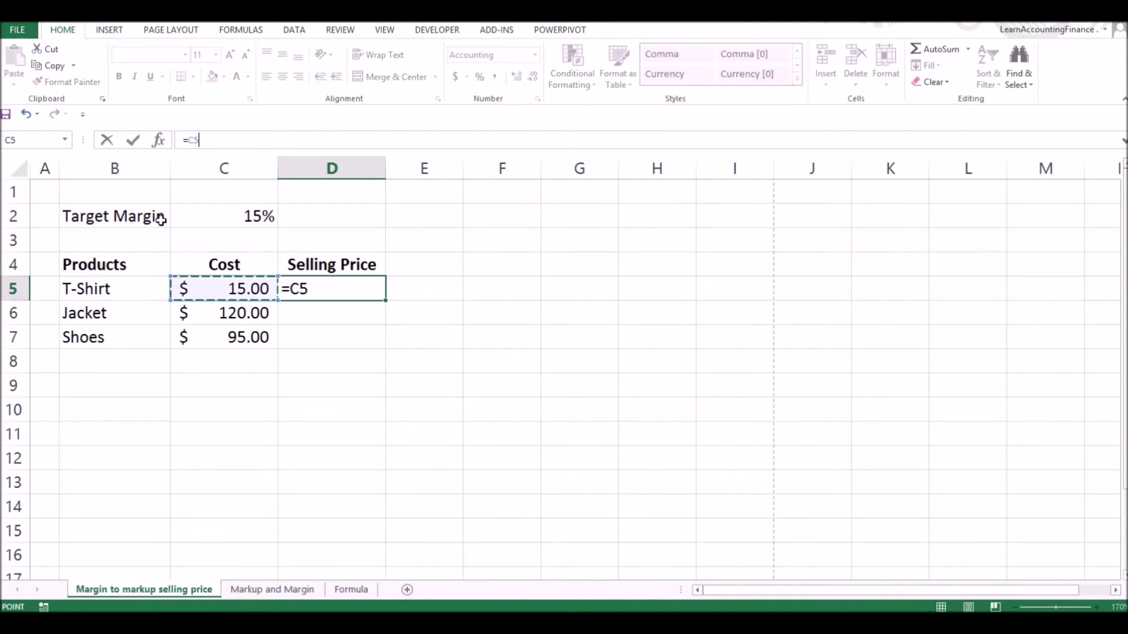
type("*(")
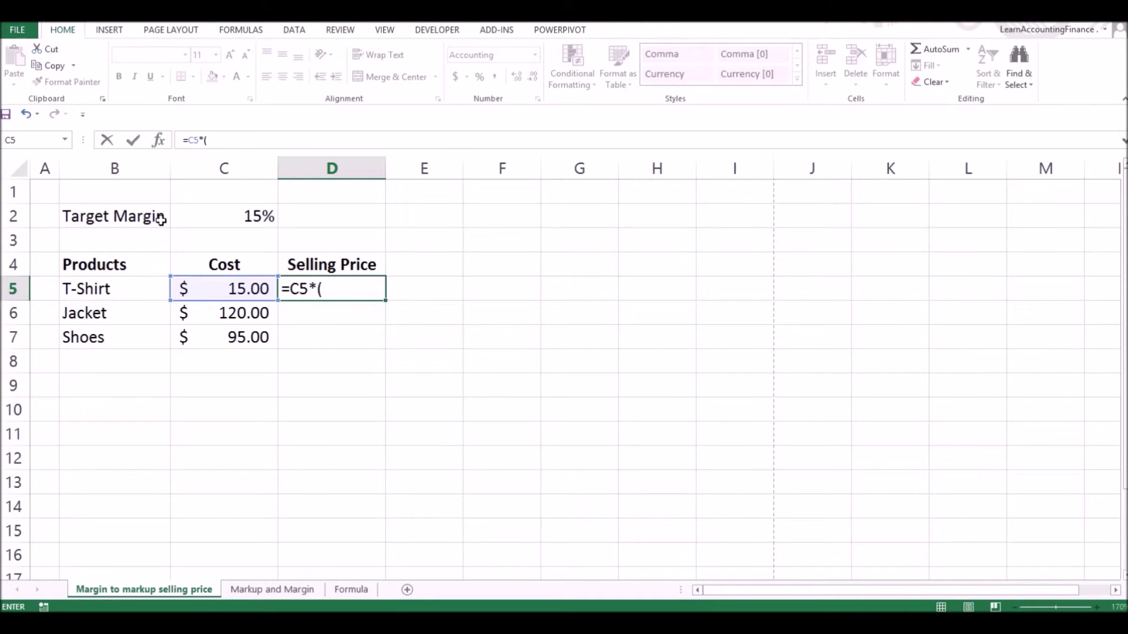
type("1+")
key("Up")
key("Up")
key("Up")
key("Left")
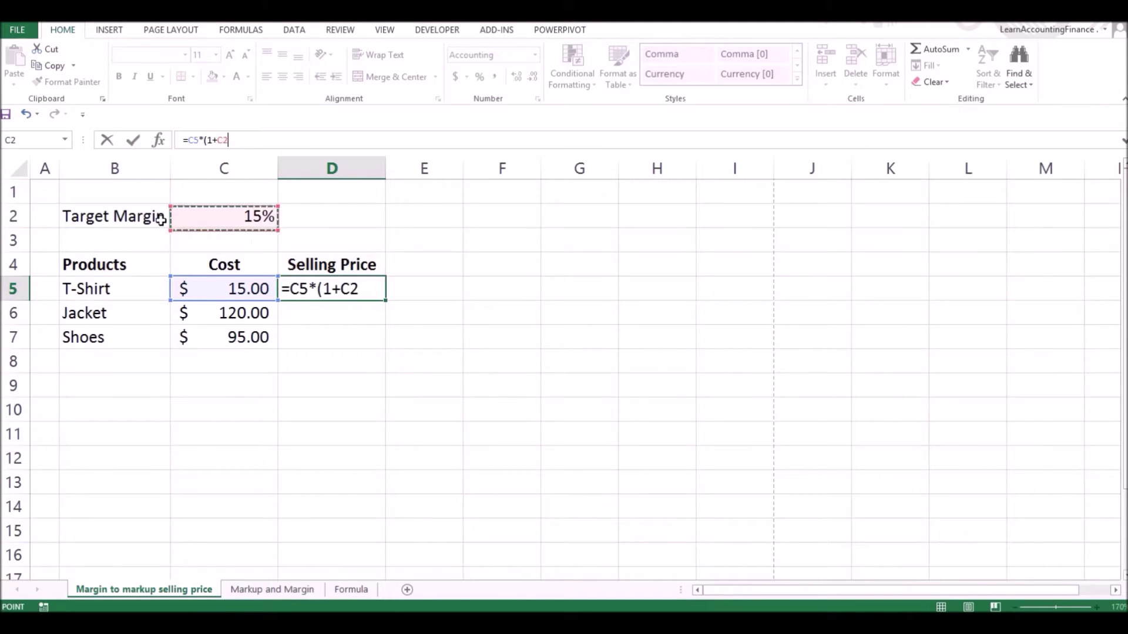
type(")")
key("Return")
key("Up")
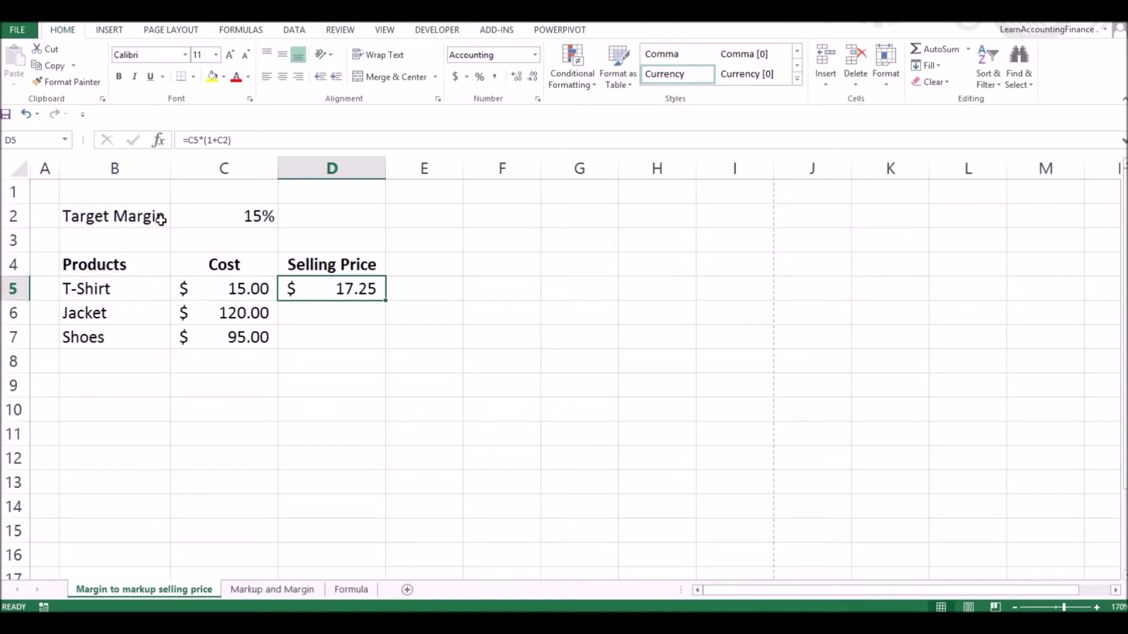
- Check the 15% margin and the $17.25 T-Shirt price, then go to the Markup and Margin sheet
left_click(258, 217)
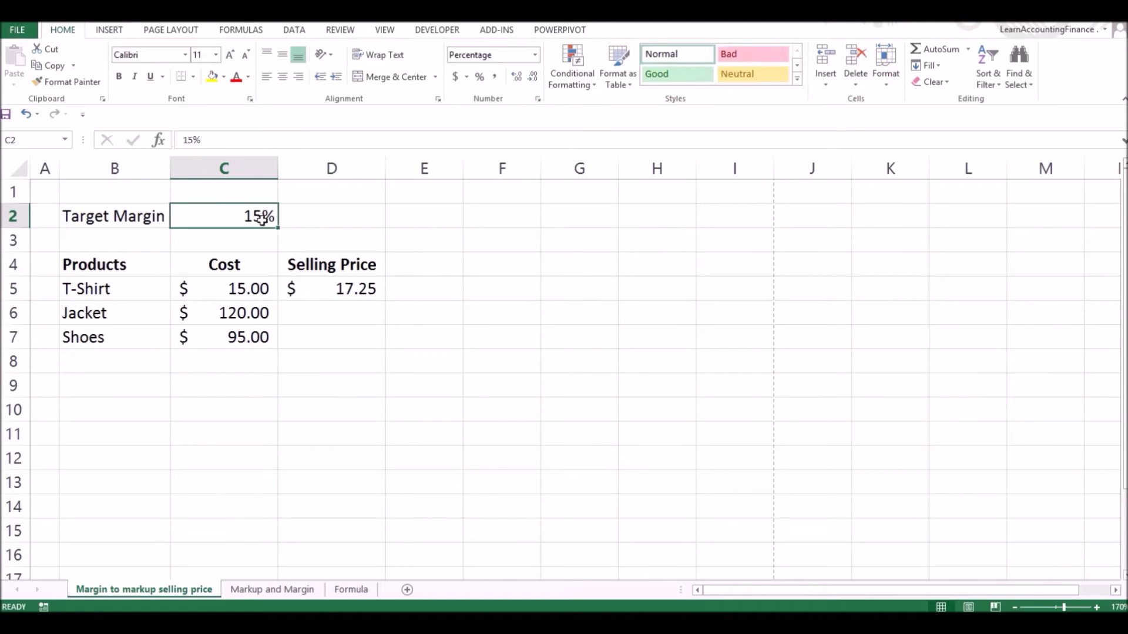
left_click(335, 288)
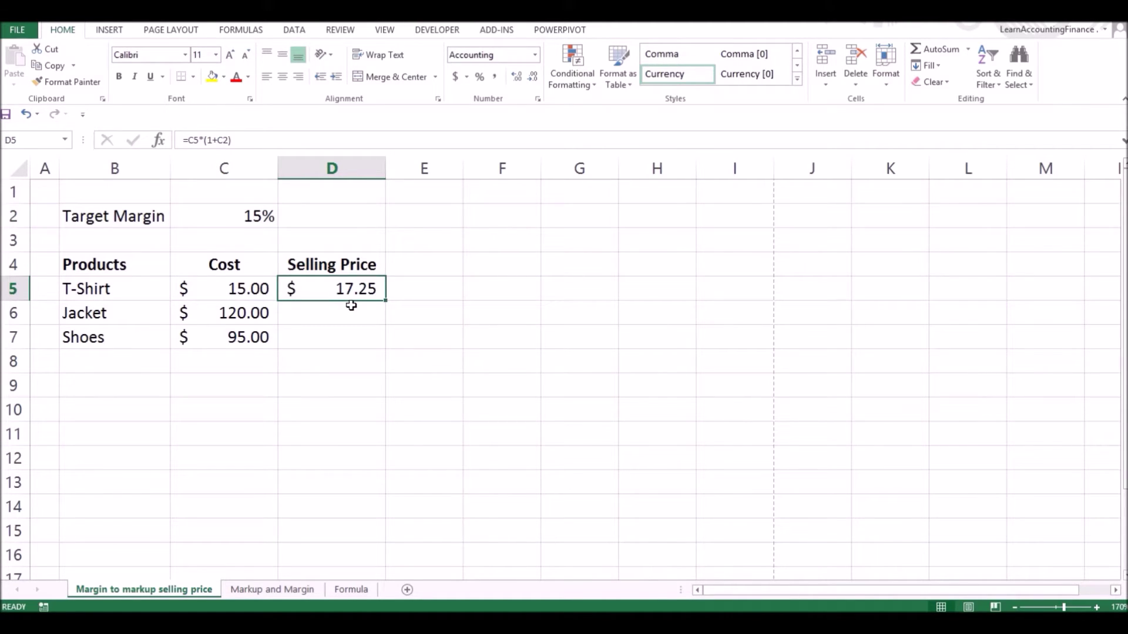
left_click(271, 215)
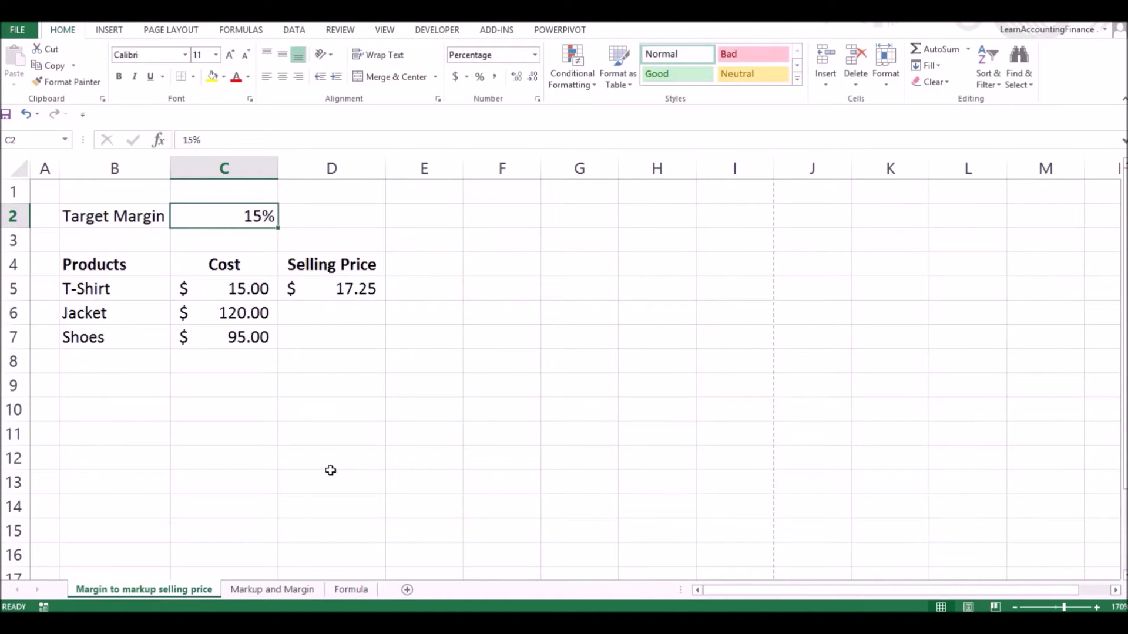
left_click(272, 589)
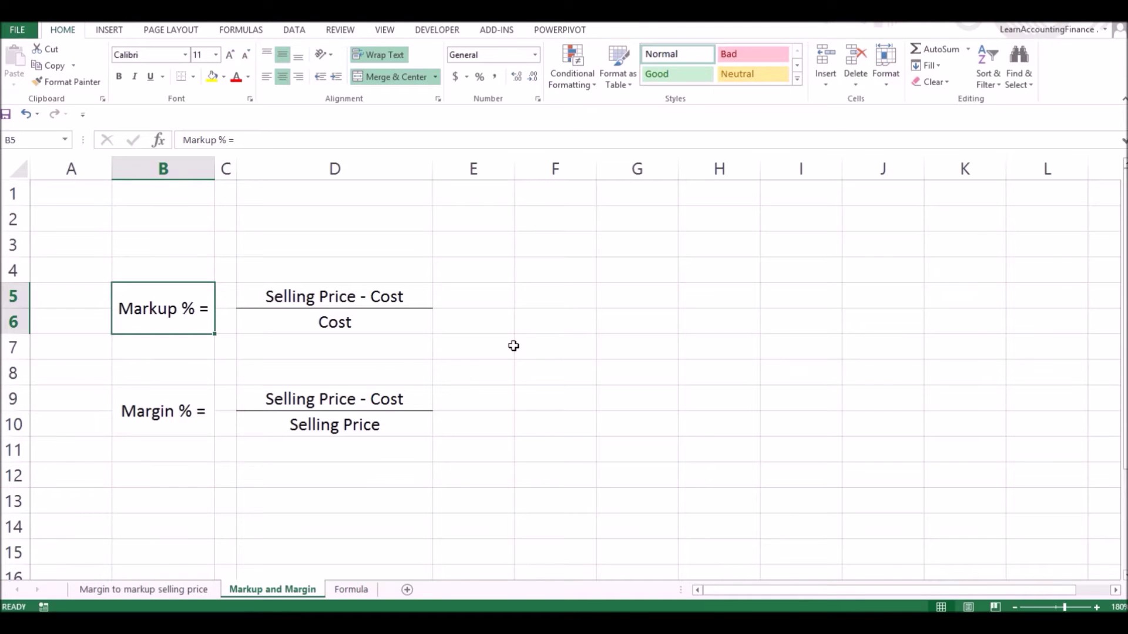
left_click(368, 324)
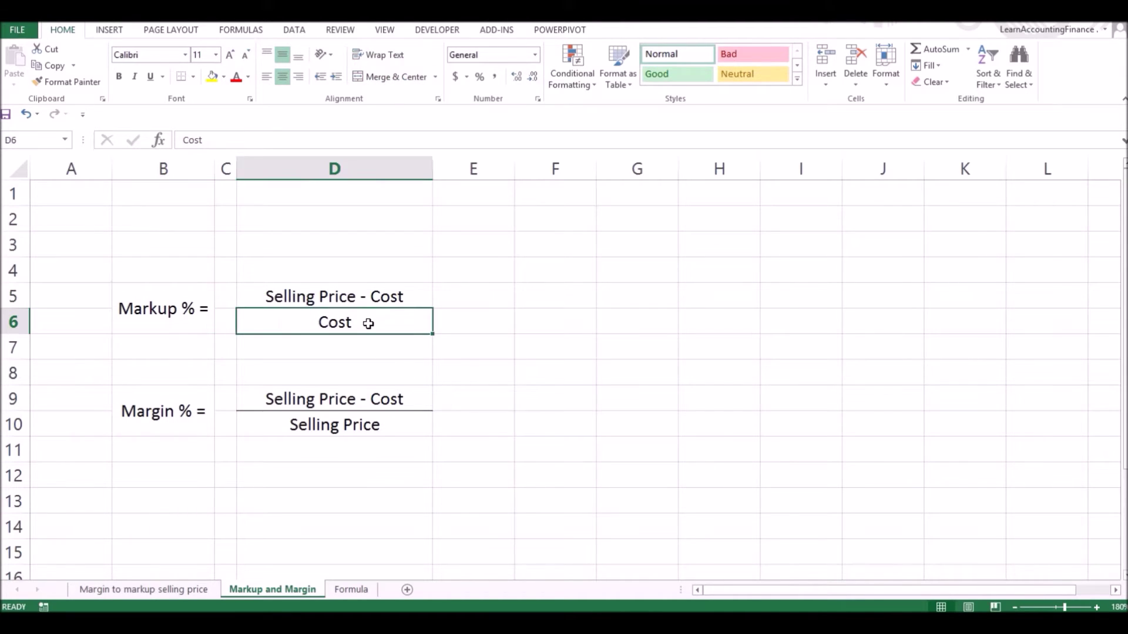
left_click(192, 423)
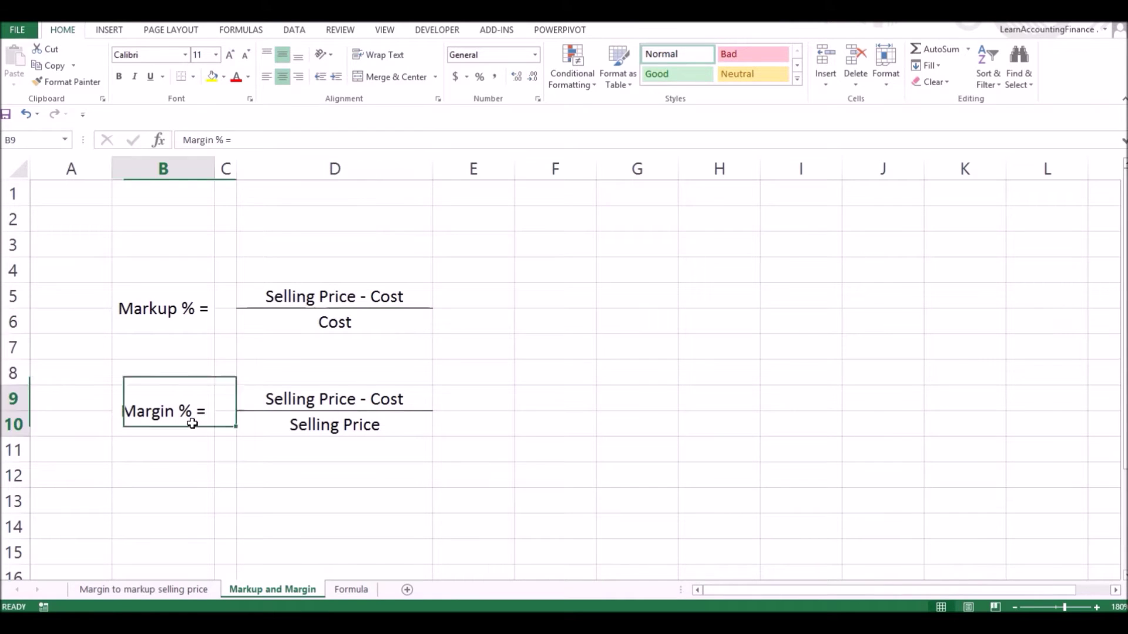
left_click(430, 404)
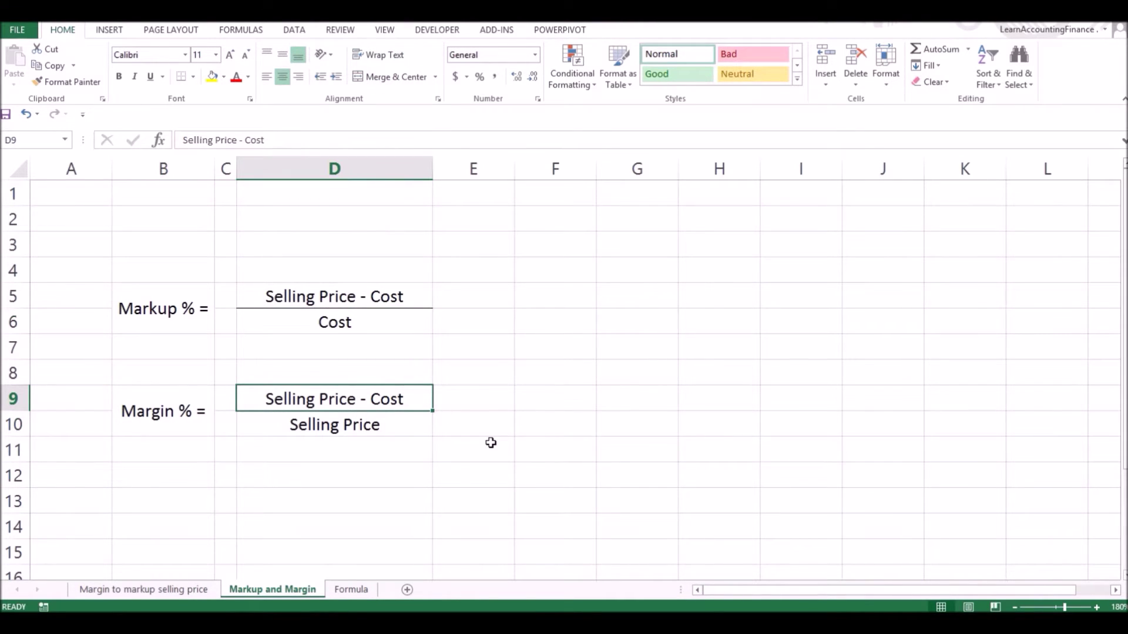
left_click(407, 431)
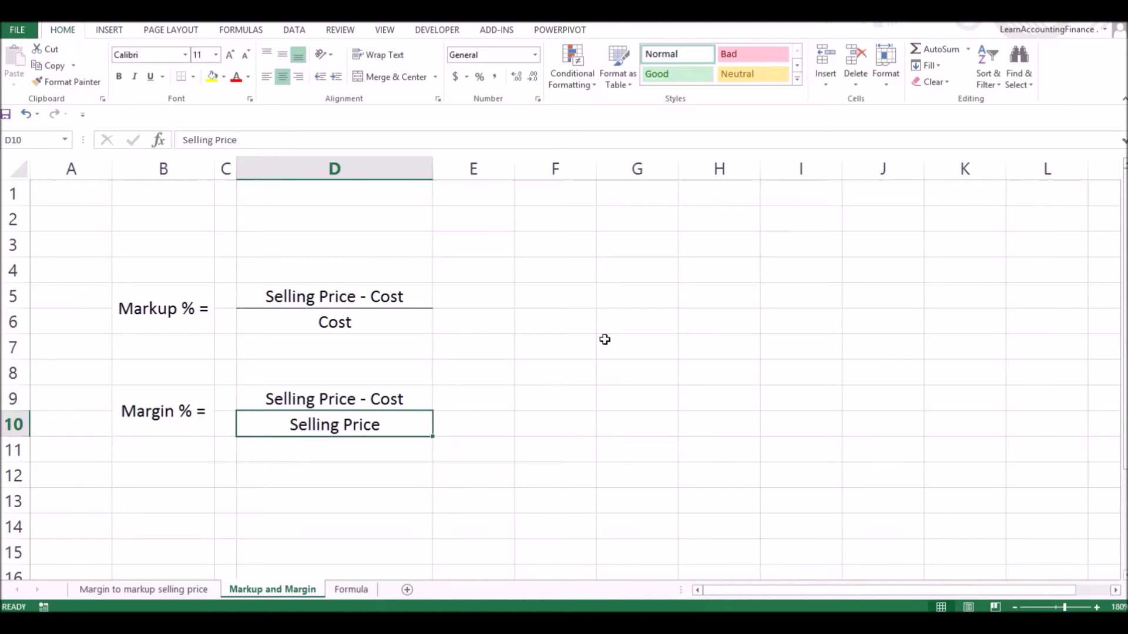
left_click(576, 298)
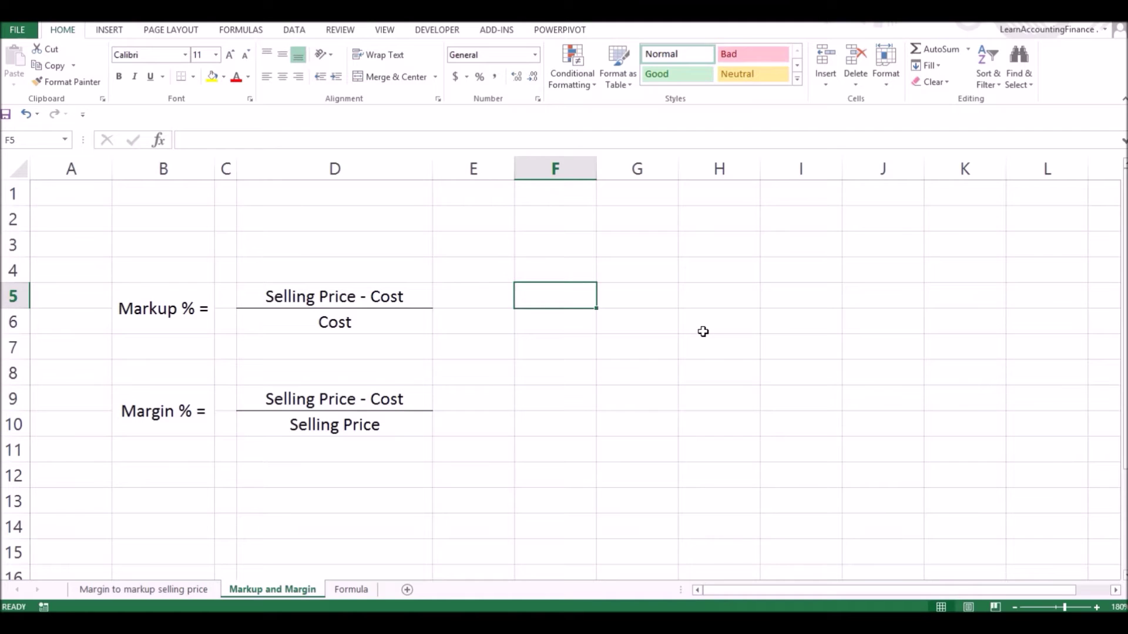
- Enter a profit of 25 (=125-100) in F5 and a cost of 100 in F6
type("=1")
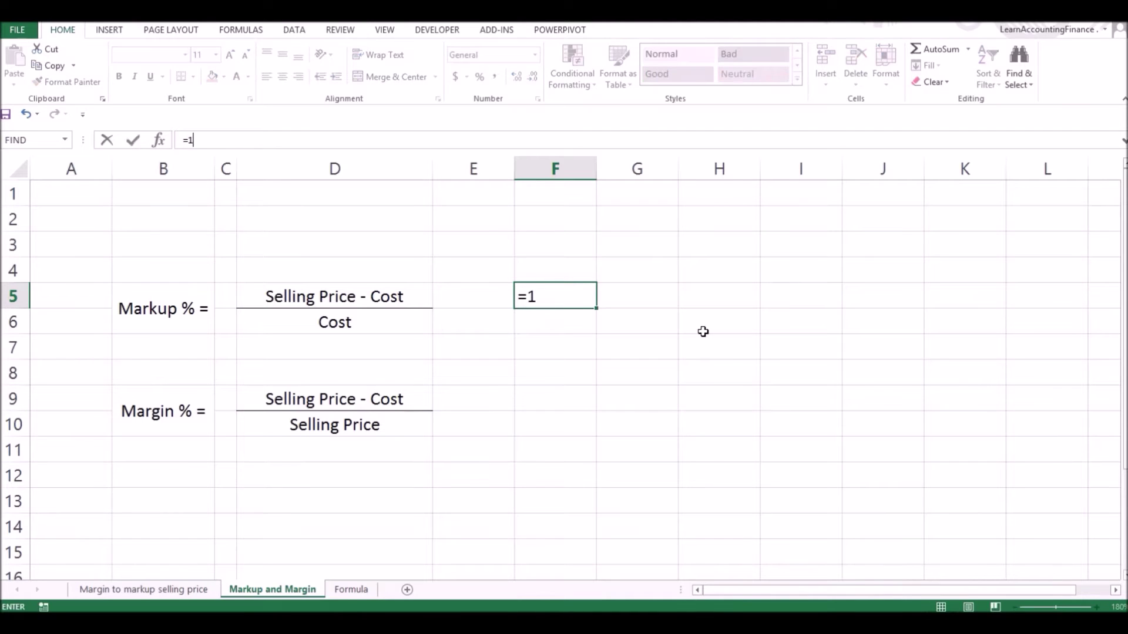
type("25-100")
key("Return")
key("Up")
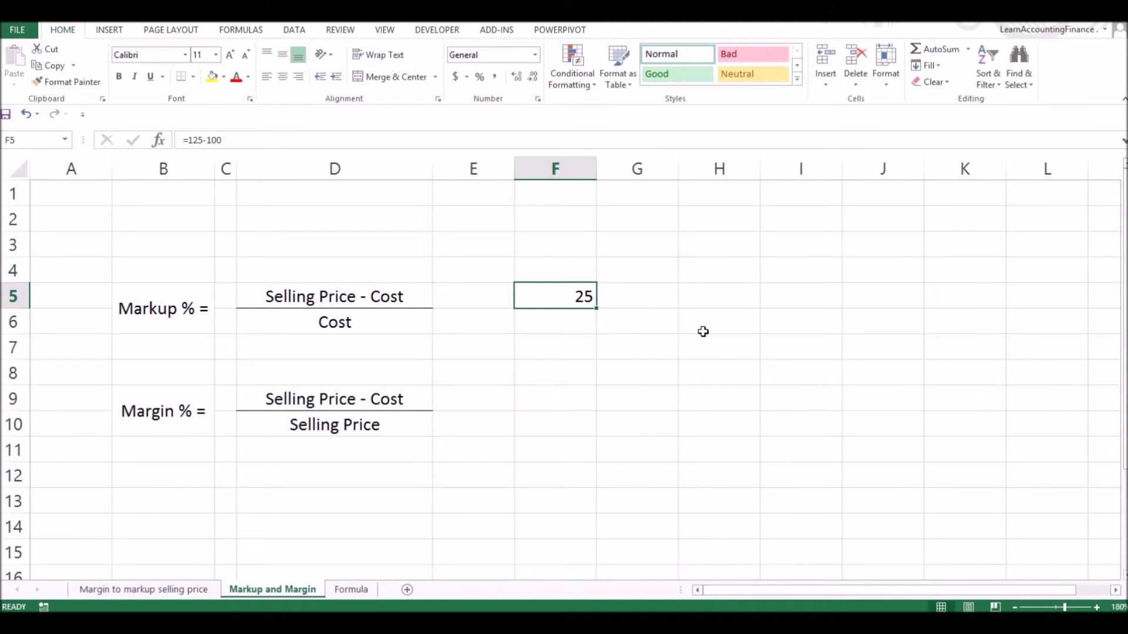
key("Down")
type("100")
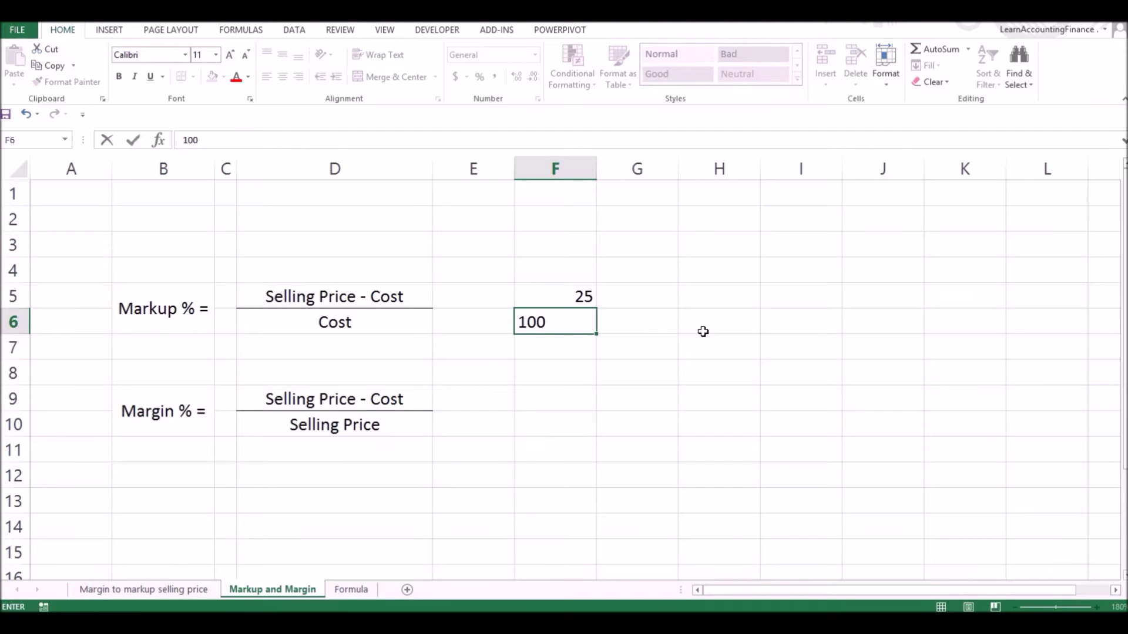
key("Return")
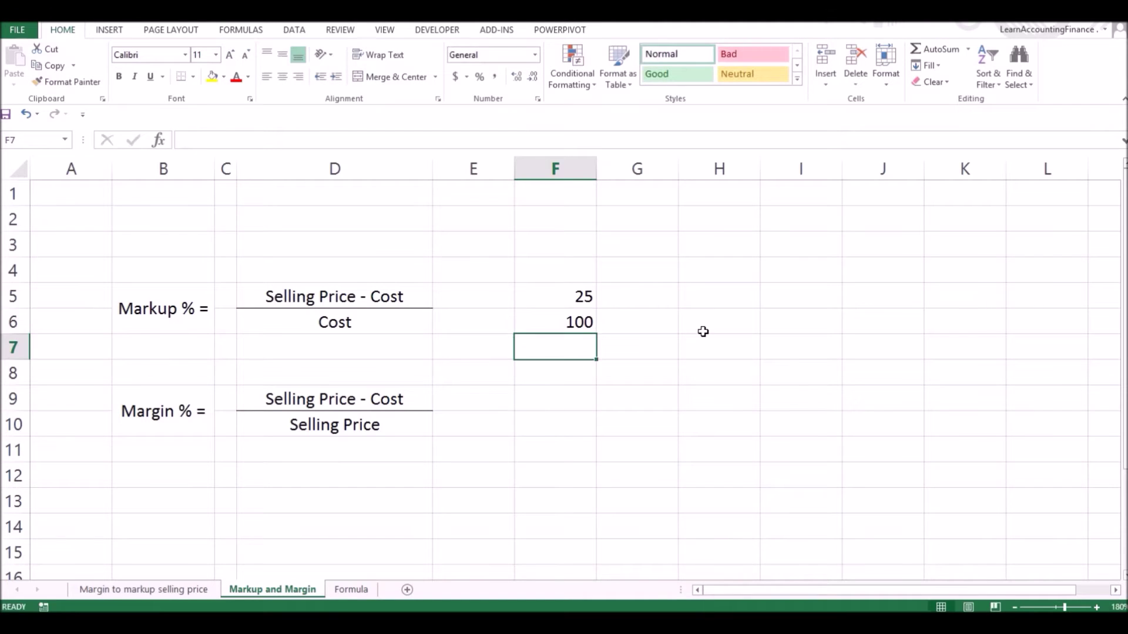
- Calculate the markup in G5 as =F5/F6 and format it as 25%
key("Up")
key("Right")
key("Up")
type("=")
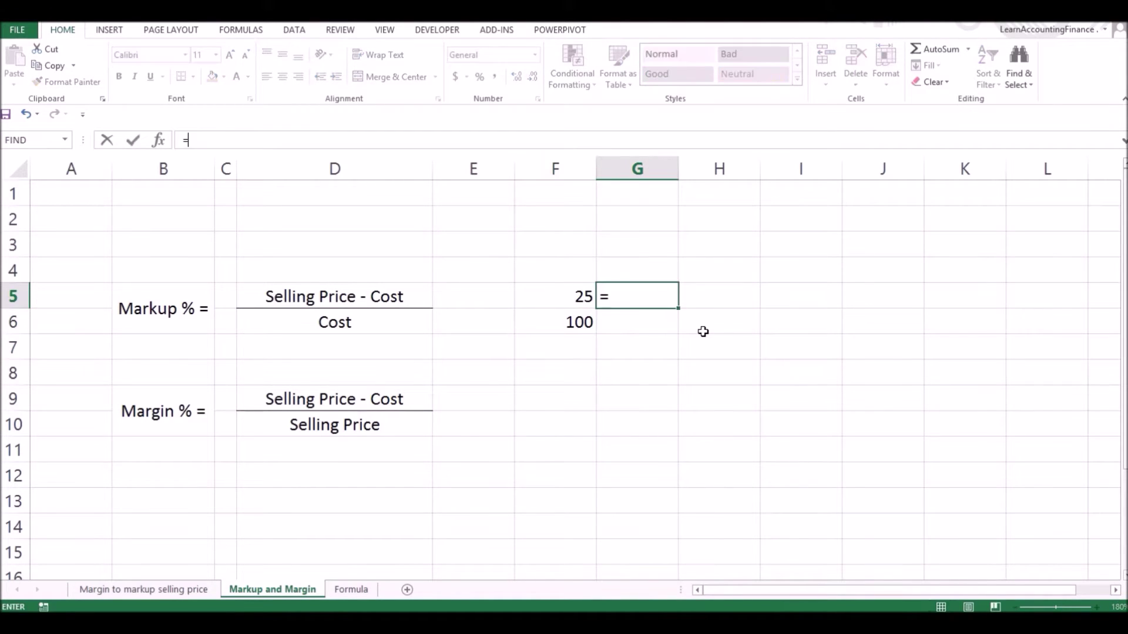
key("Left")
type("/")
key("Down")
key("Left")
key("Return")
key("Up")
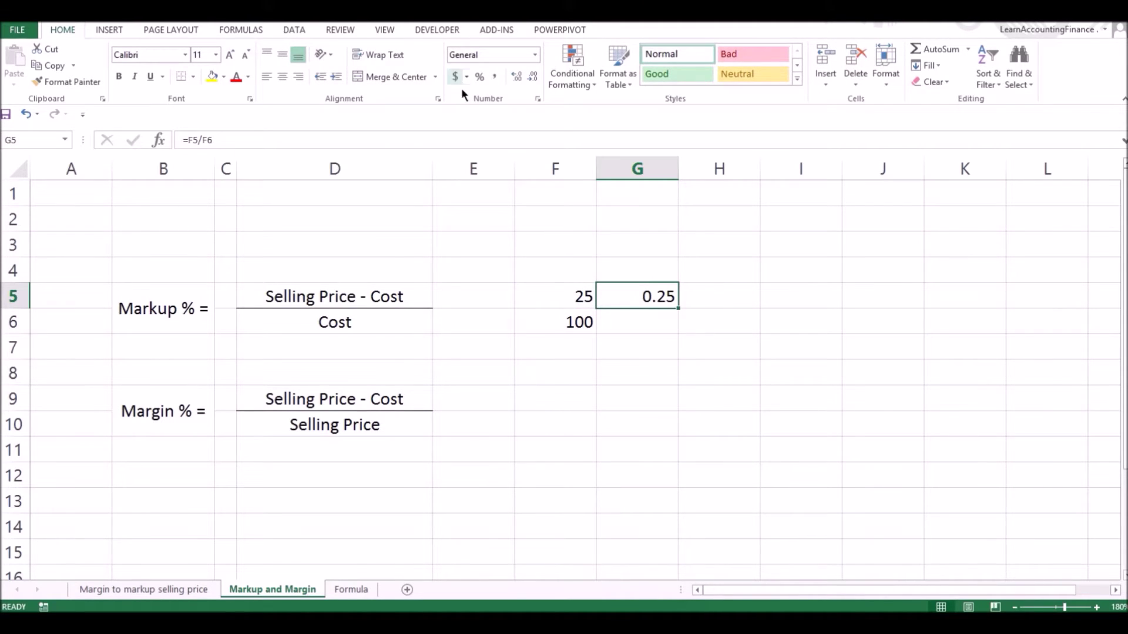
left_click(479, 77)
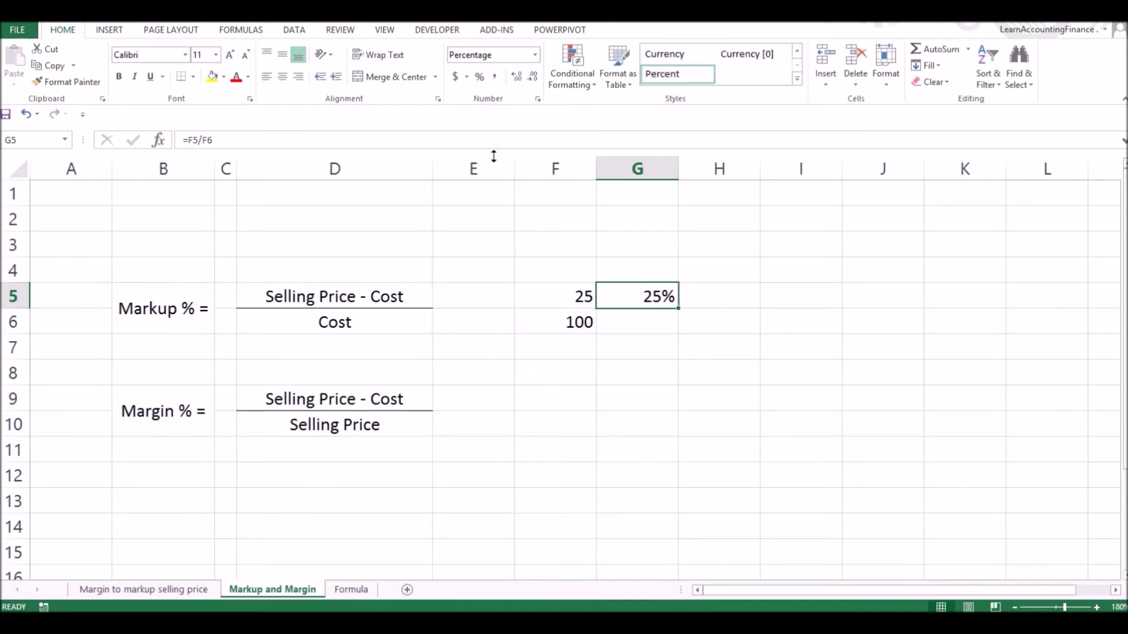
left_click(590, 395)
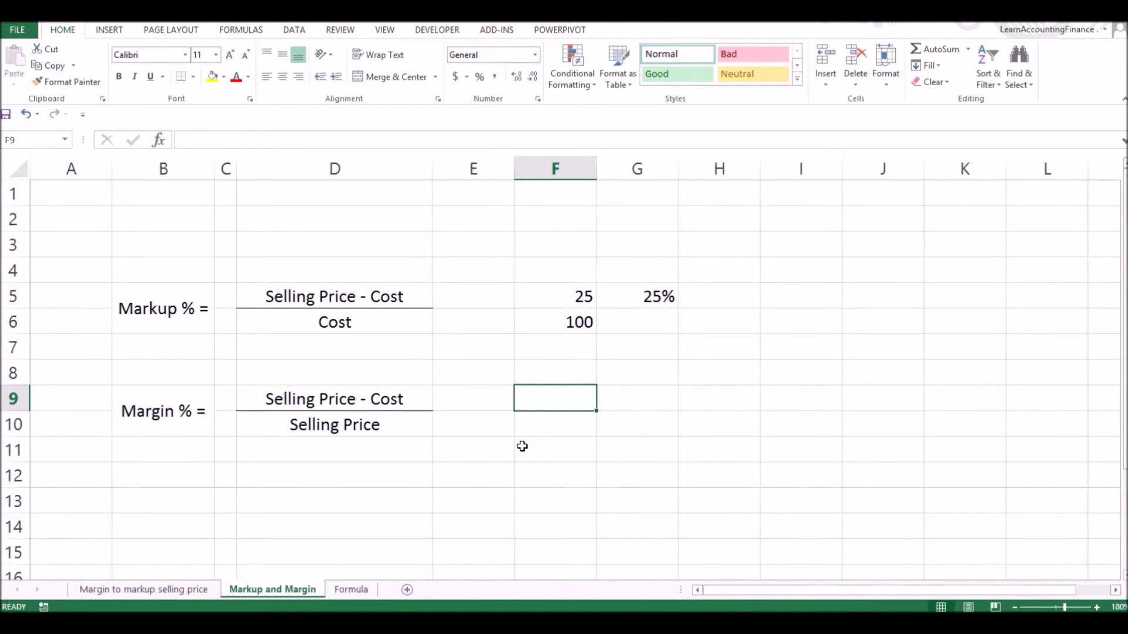
- Link F9 to the 25 profit and enter a selling price of 125 in F10
type("=")
key("Up")
key("Up")
key("Up")
key("Up")
key("Return")
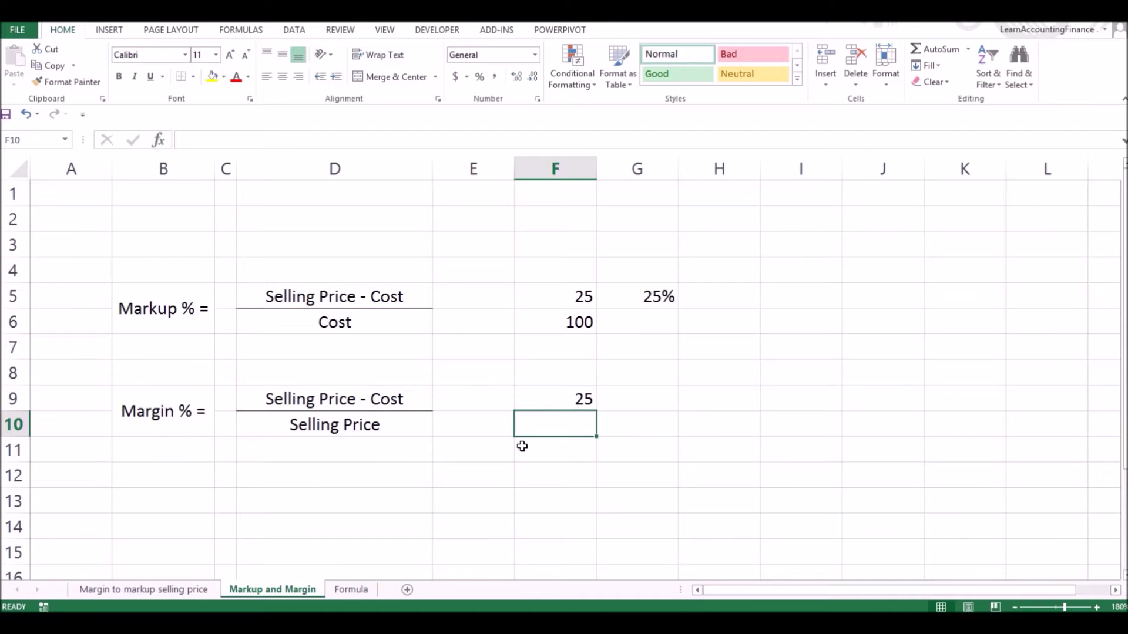
type("125")
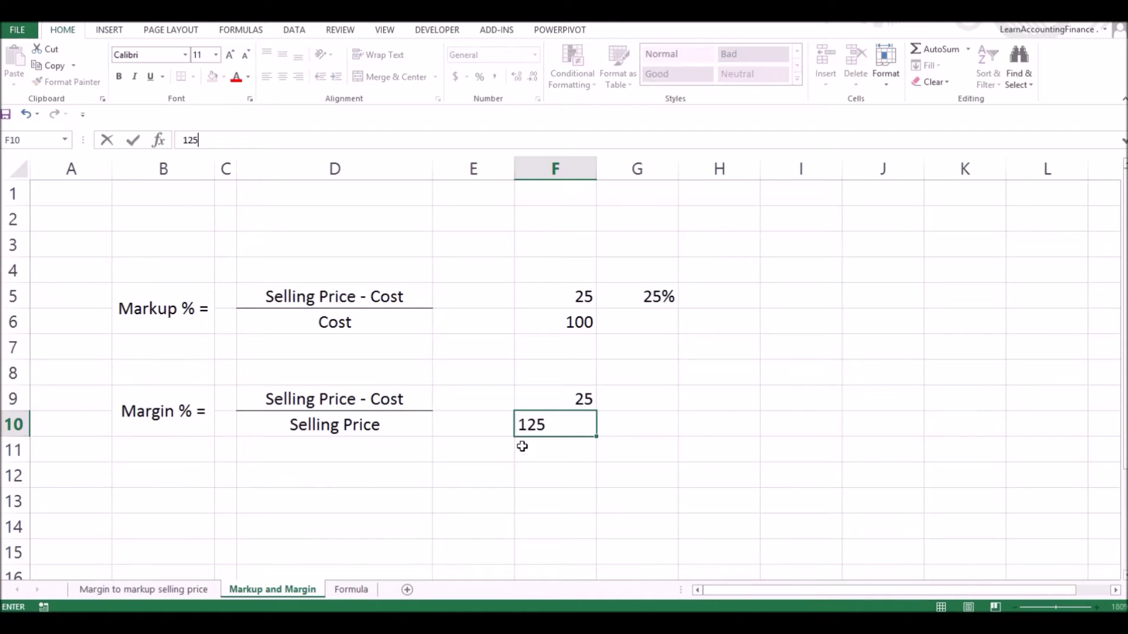
key("Return")
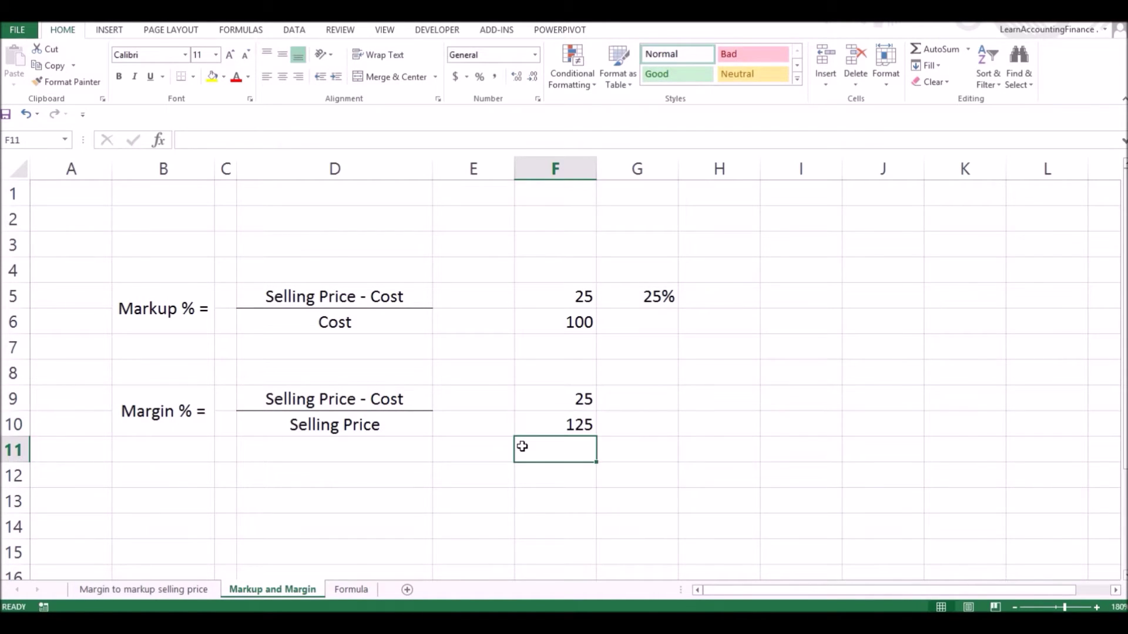
- Calculate the margin in G9 as =F9/F10 and format it as 20%
key("Up")
key("Right")
key("Up")
type("=")
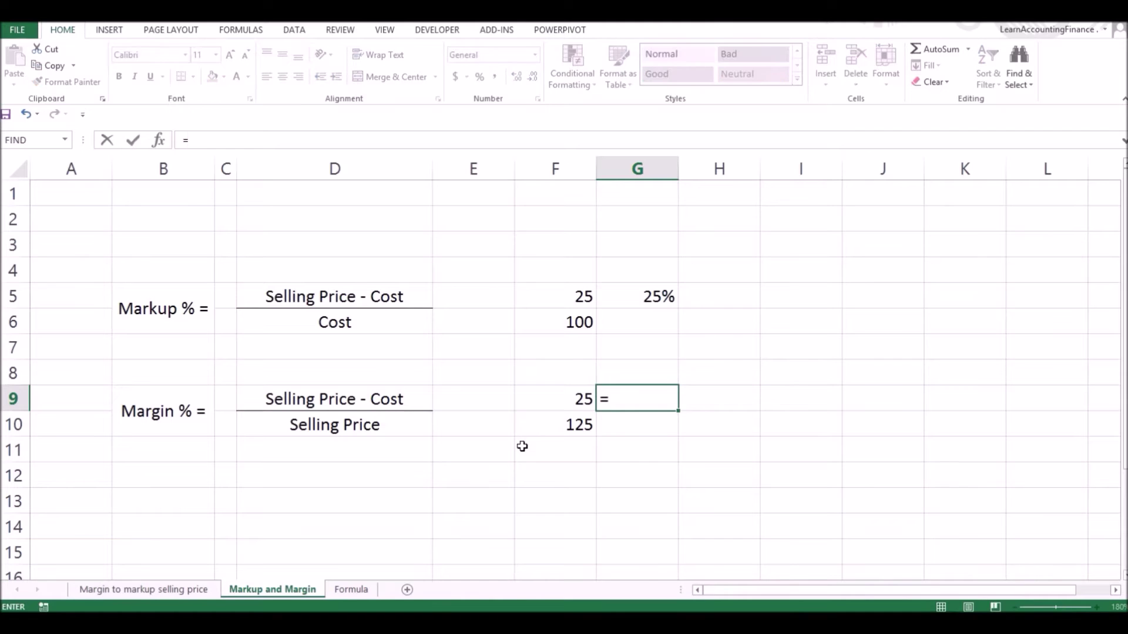
key("Left")
type("/")
key("Left")
key("Down")
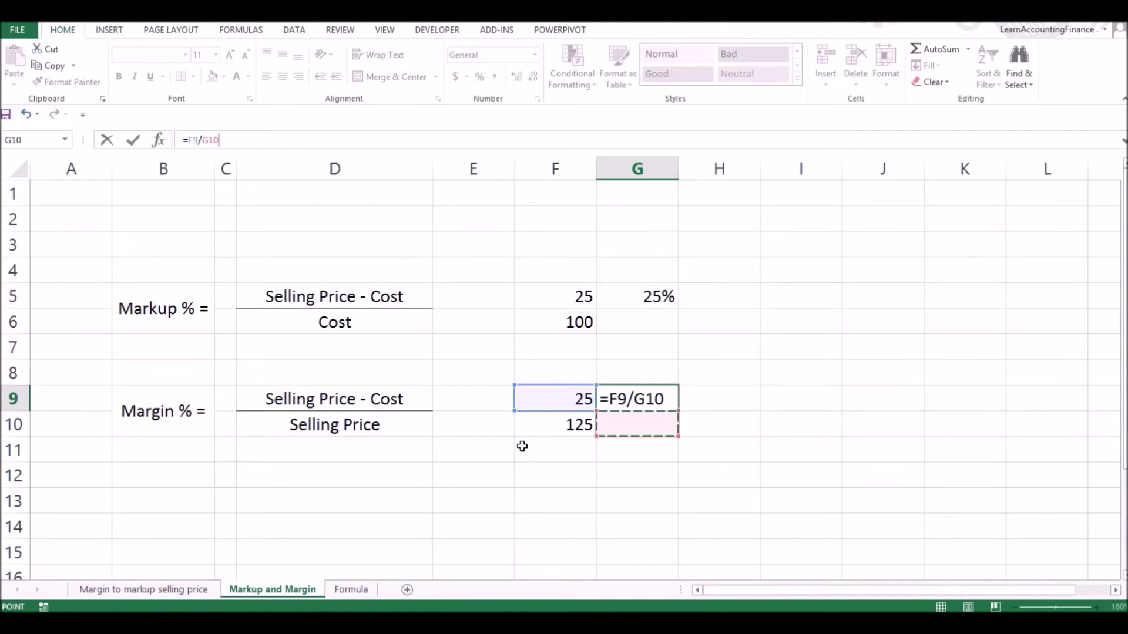
key("Return")
key("Up")
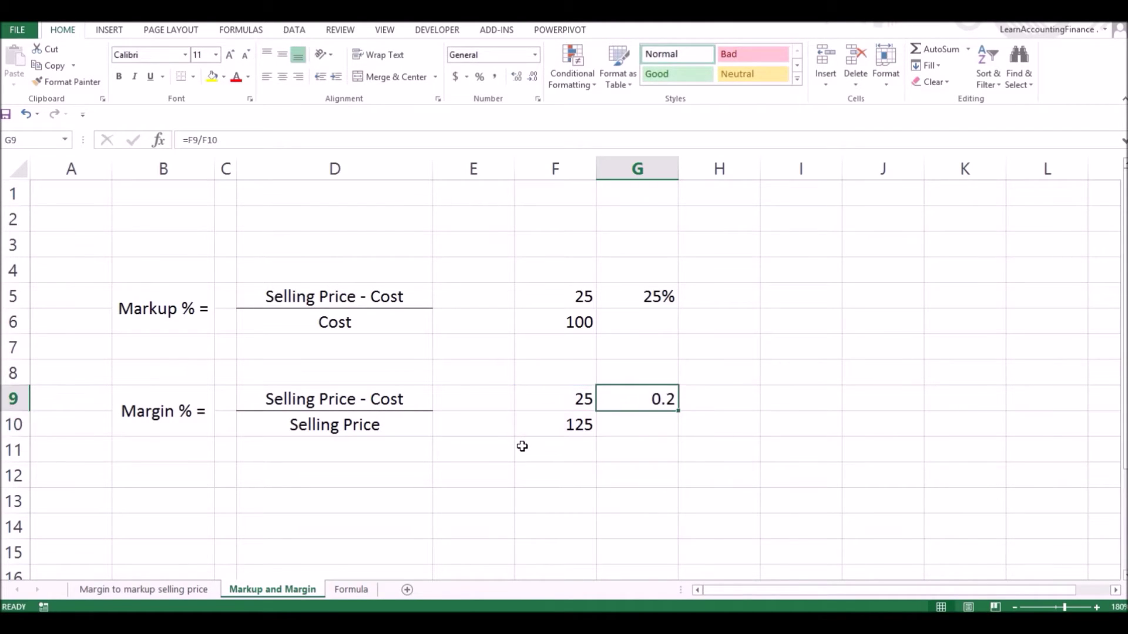
left_click(480, 77)
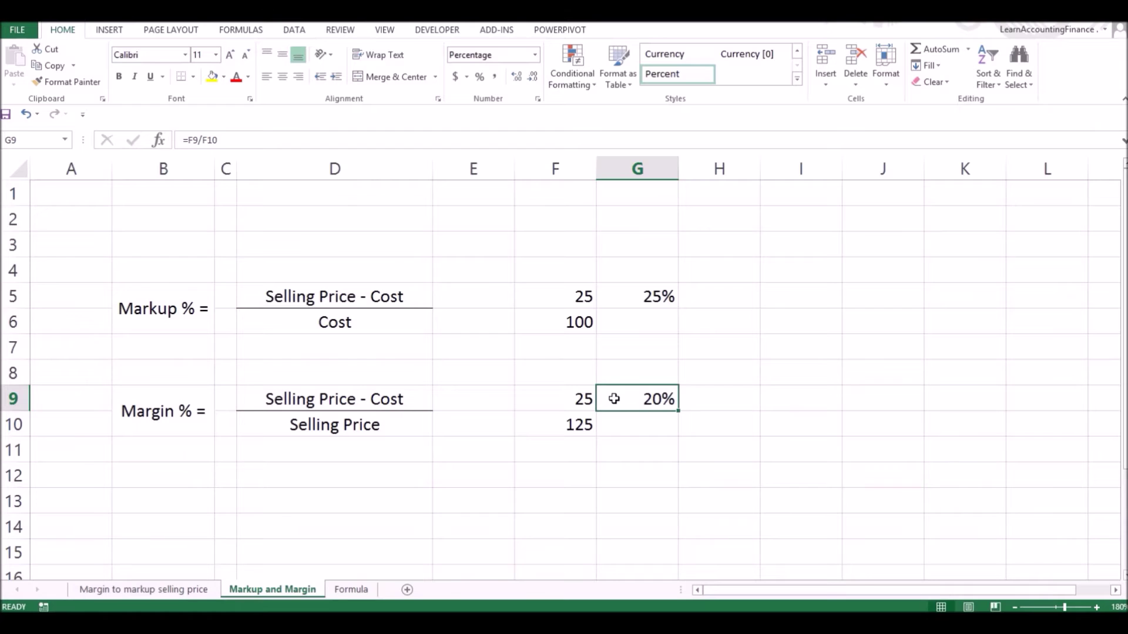
left_click(641, 295)
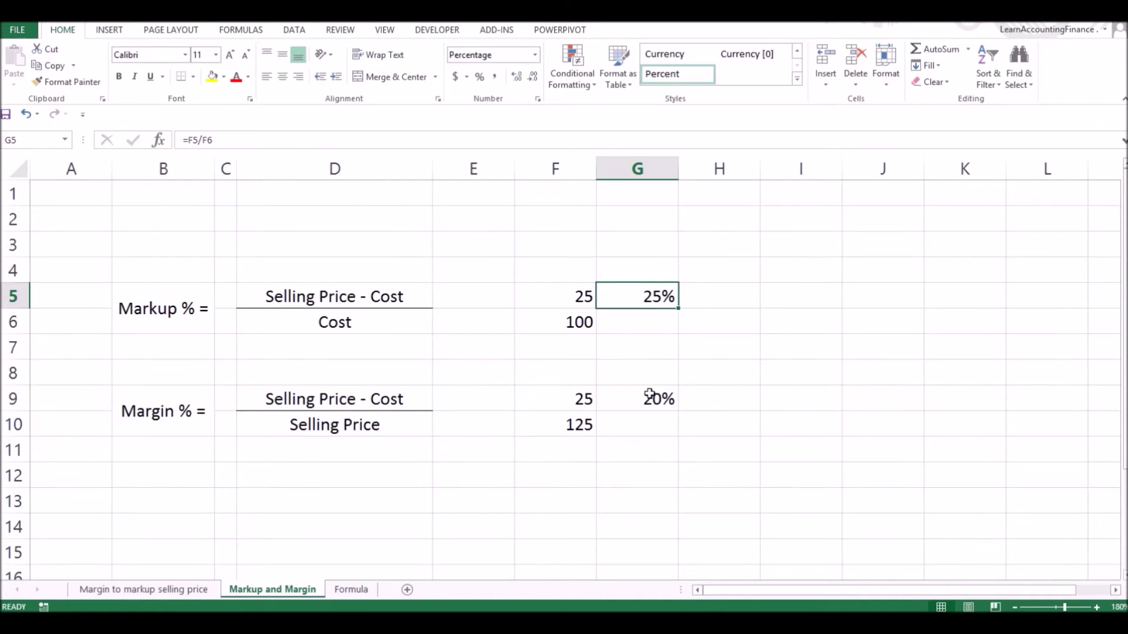
- Review the Margin % and Markup % definitions and the T-Shirt price, then switch to the Formula sheet
left_click(157, 417)
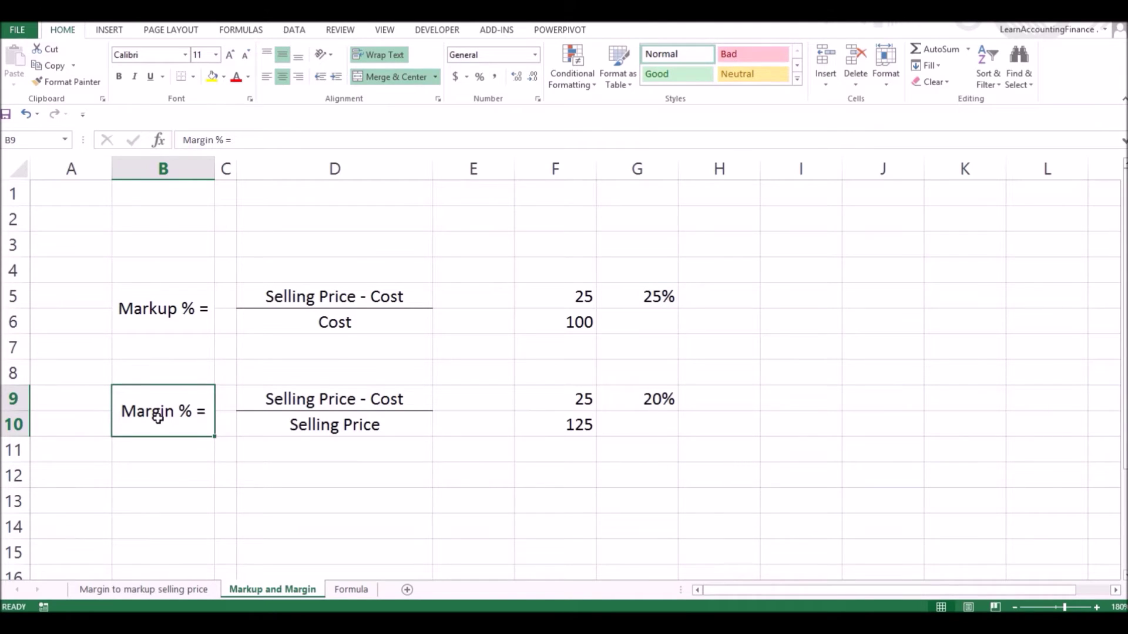
left_click(202, 325)
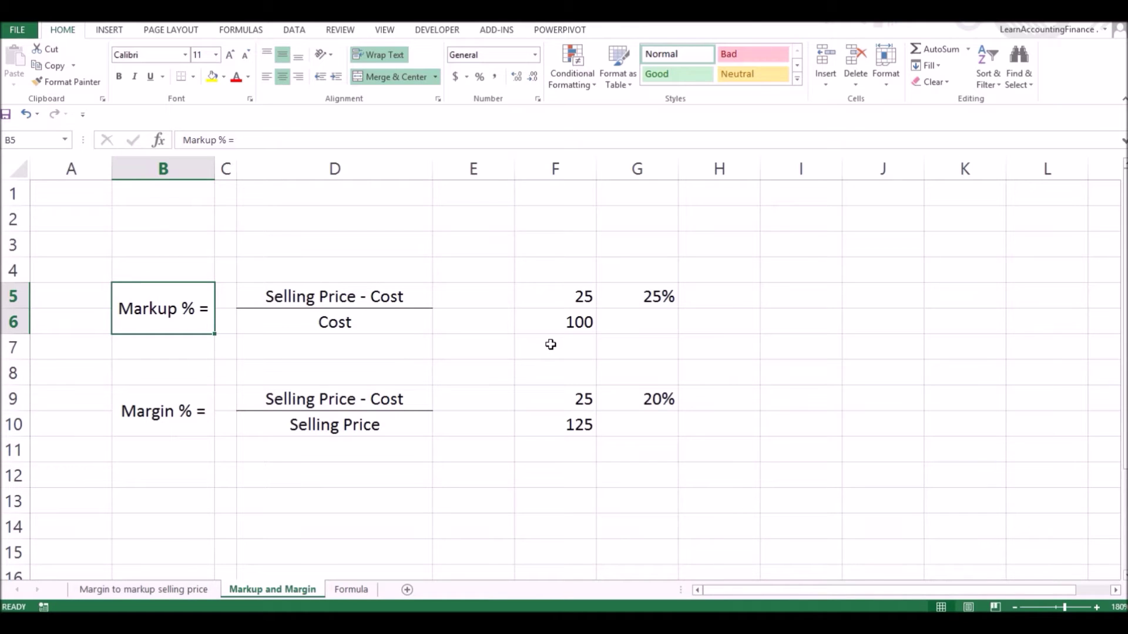
left_click(175, 587)
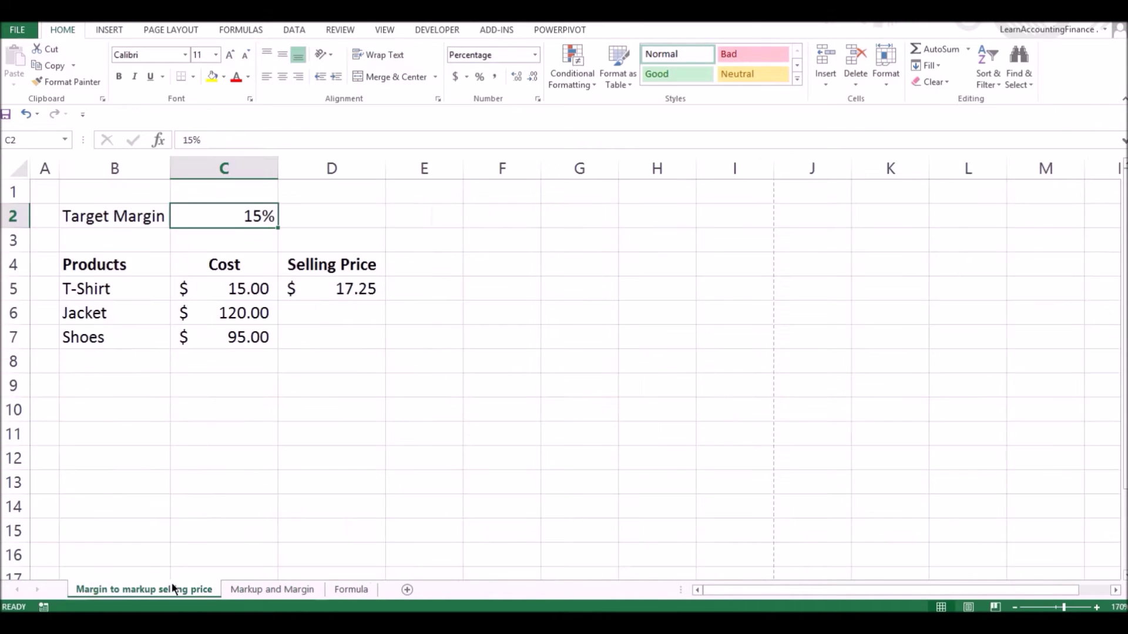
left_click(330, 288)
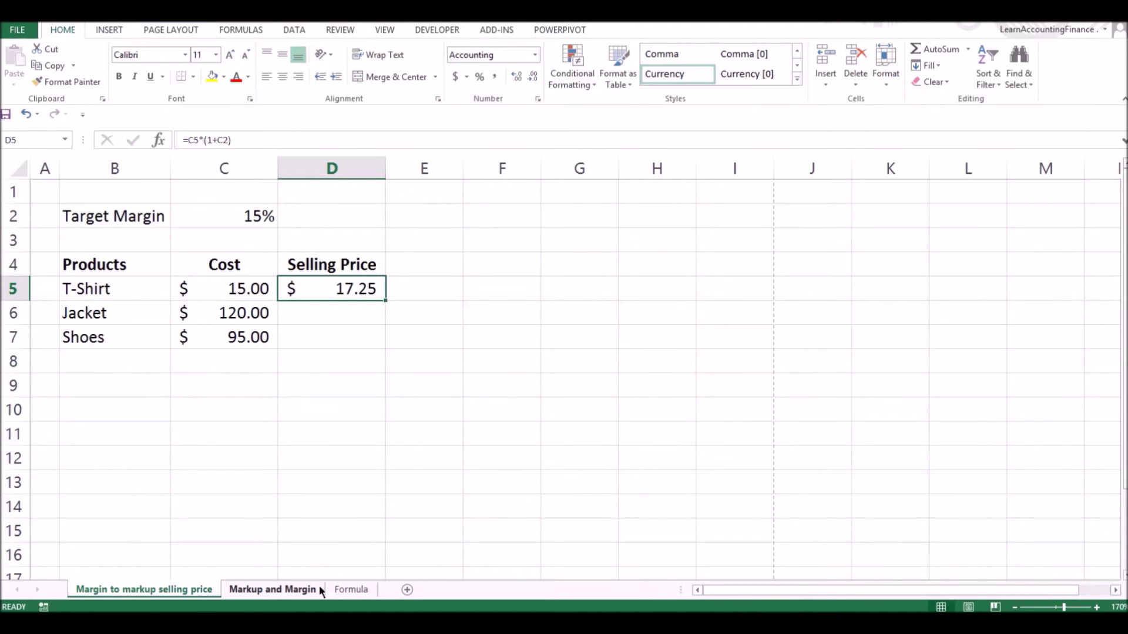
left_click(351, 590)
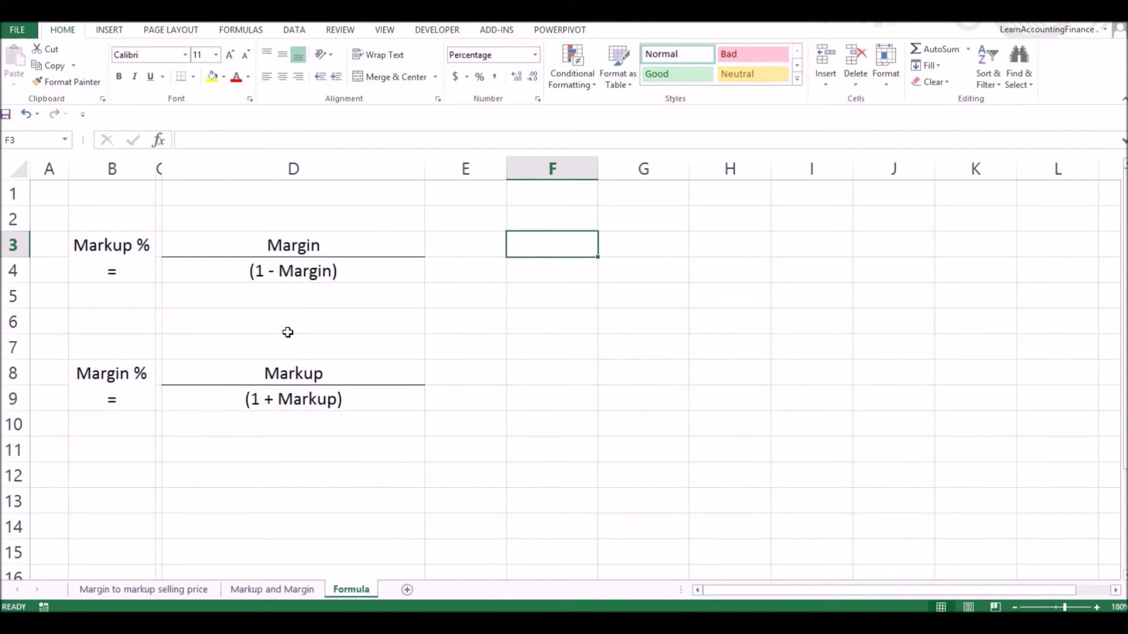
- Highlight the Markup % and Margin % formula blocks on the Formula sheet
key("Left")
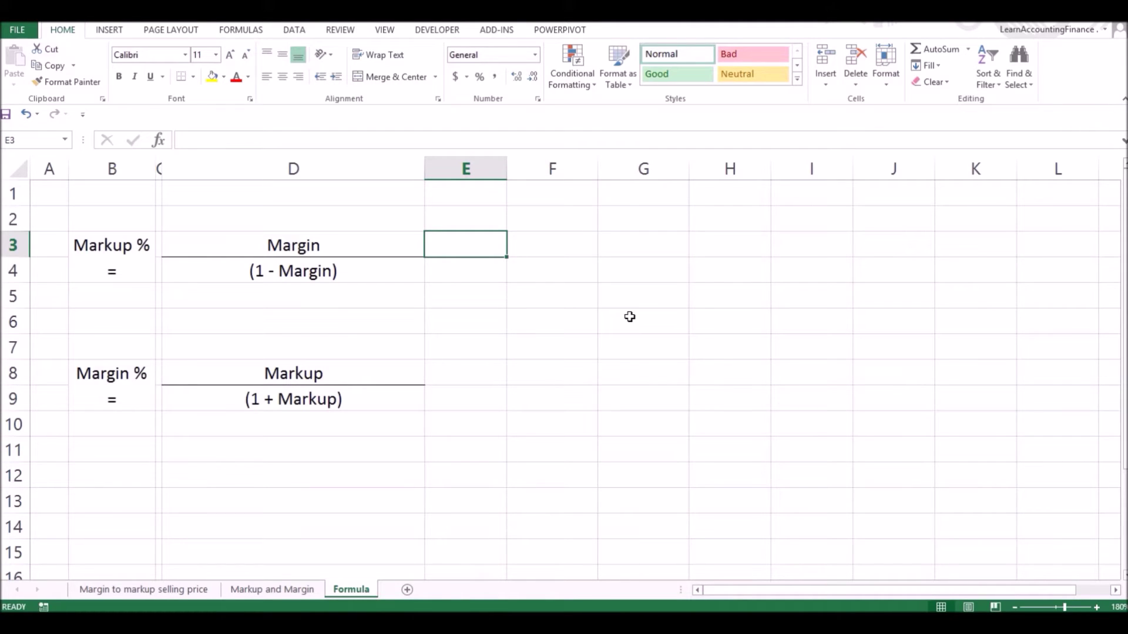
left_click_drag(373, 253, 375, 266)
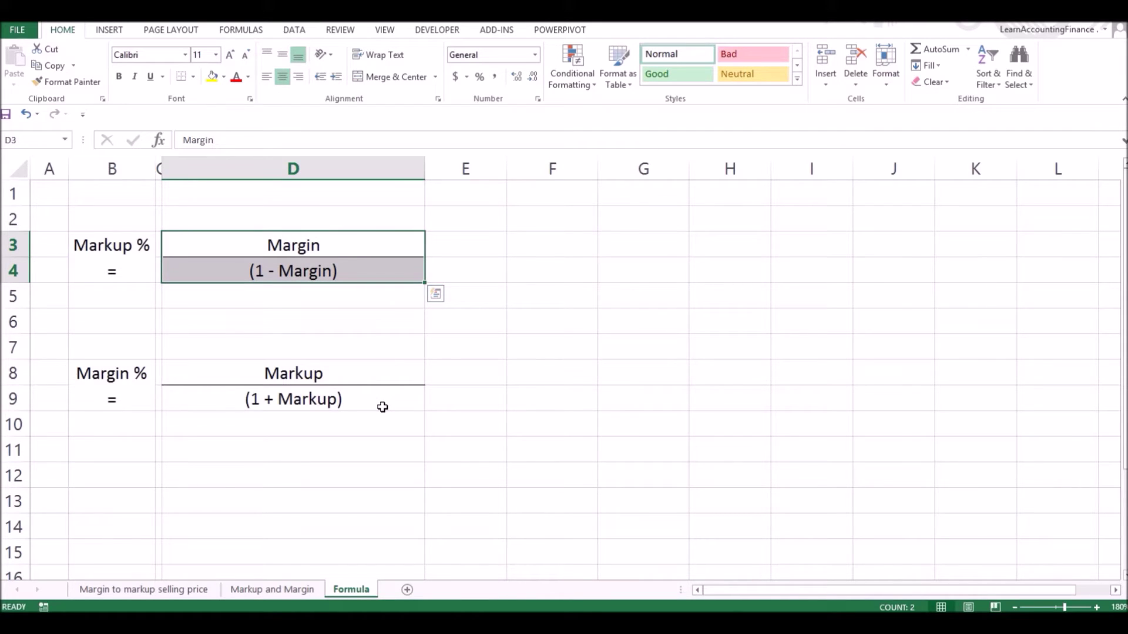
left_click(128, 390)
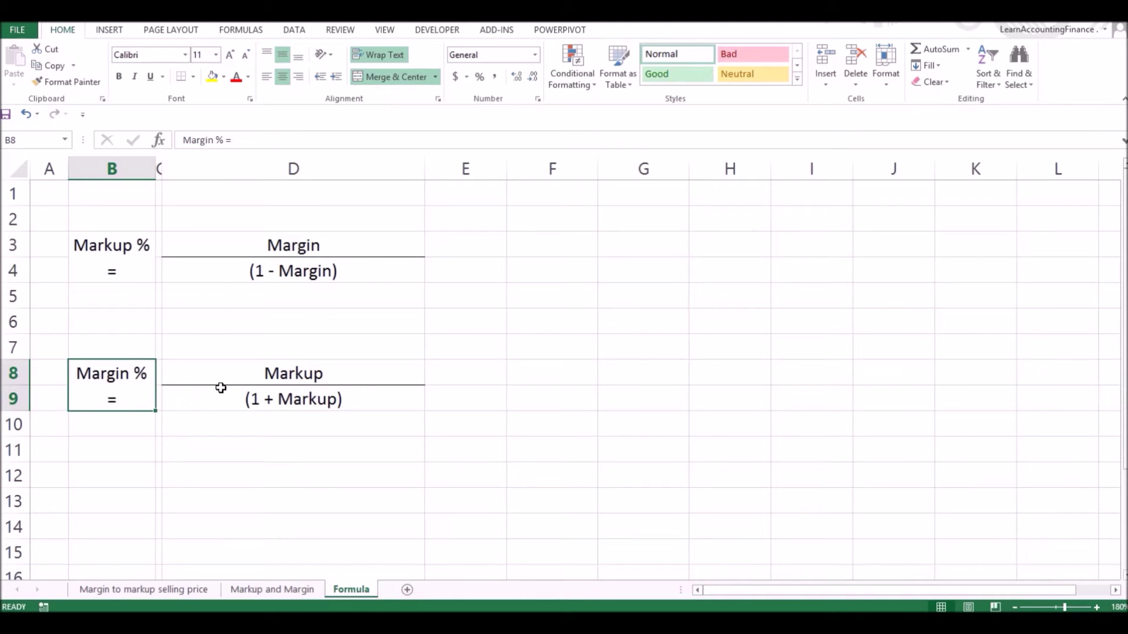
left_click(223, 378)
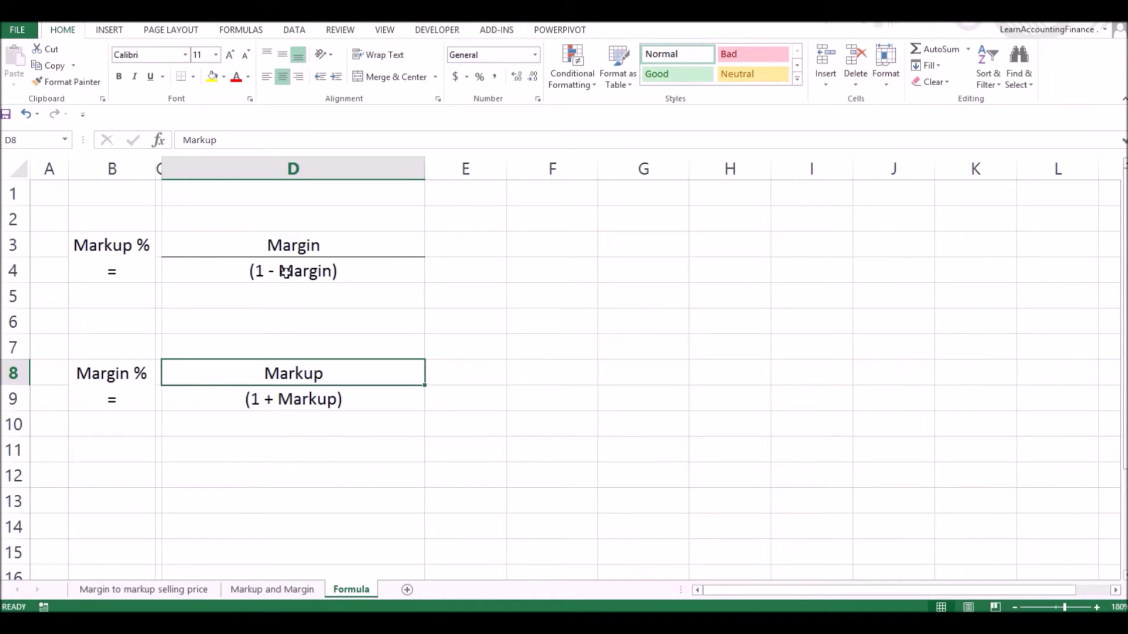
left_click_drag(112, 234, 302, 253)
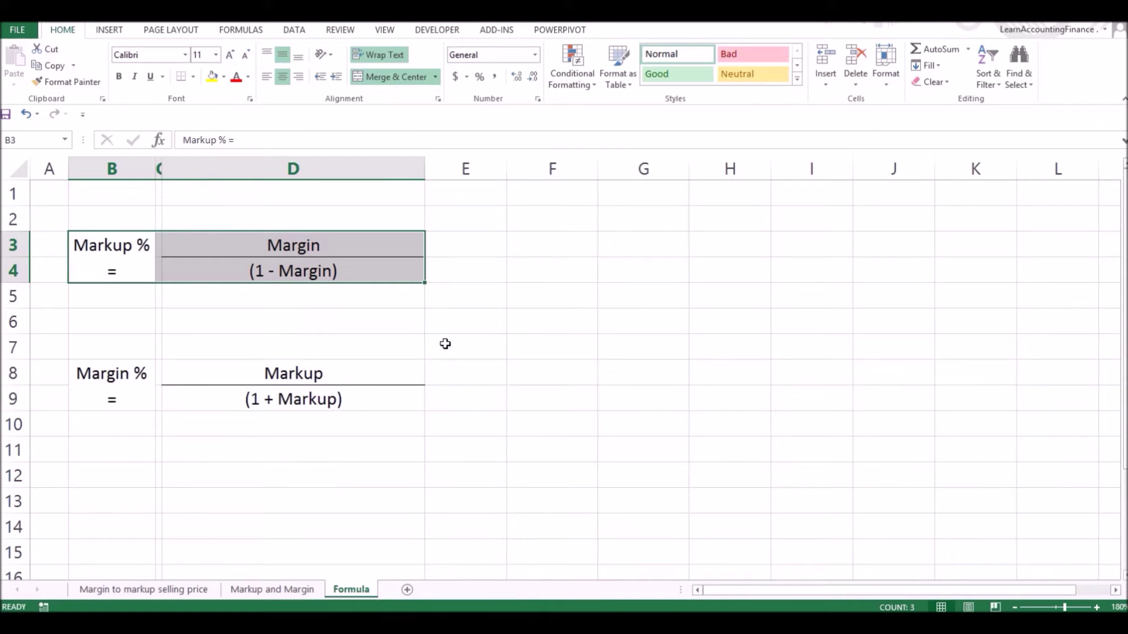
- Enter a 15% sample margin in F3 and =1-15% in F4, shown as 85%
left_click(565, 238)
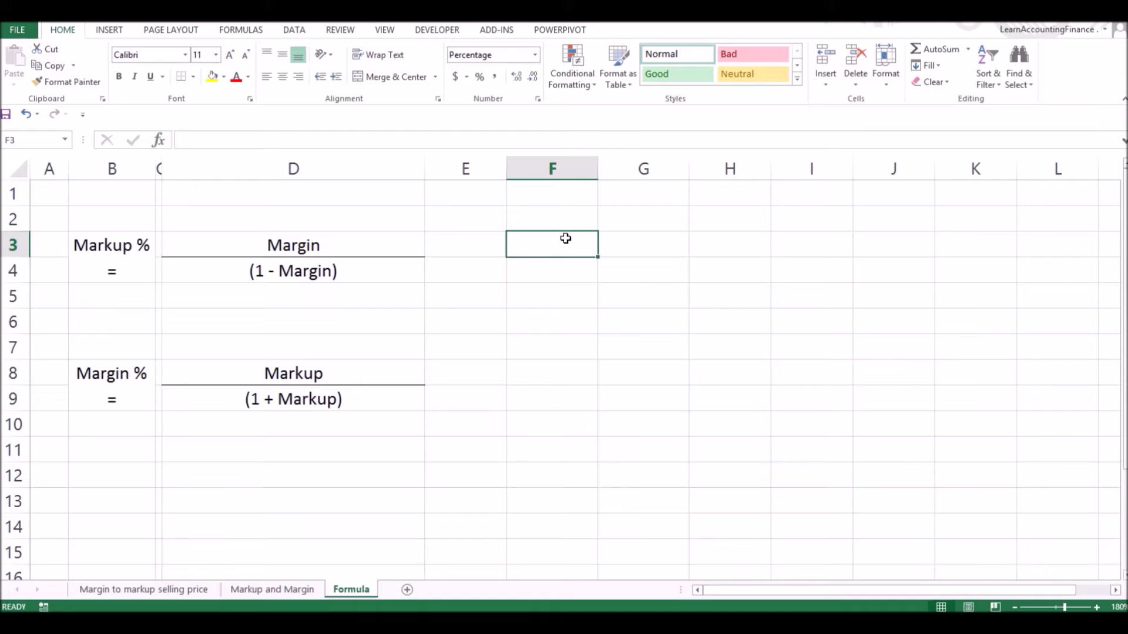
type("15")
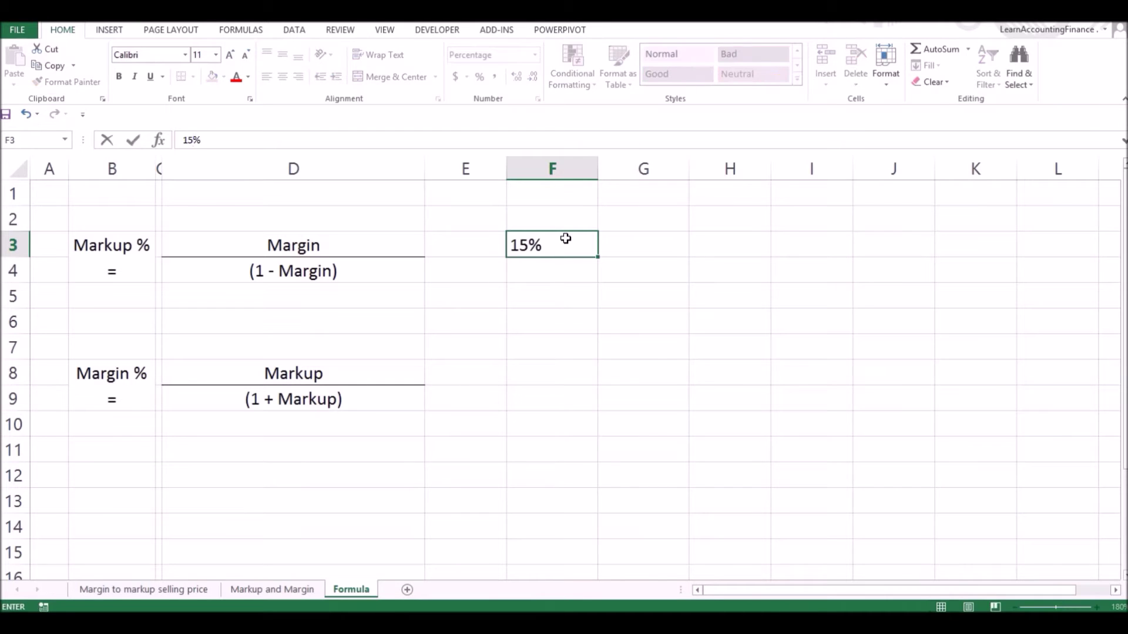
key("Return")
type("=1-15")
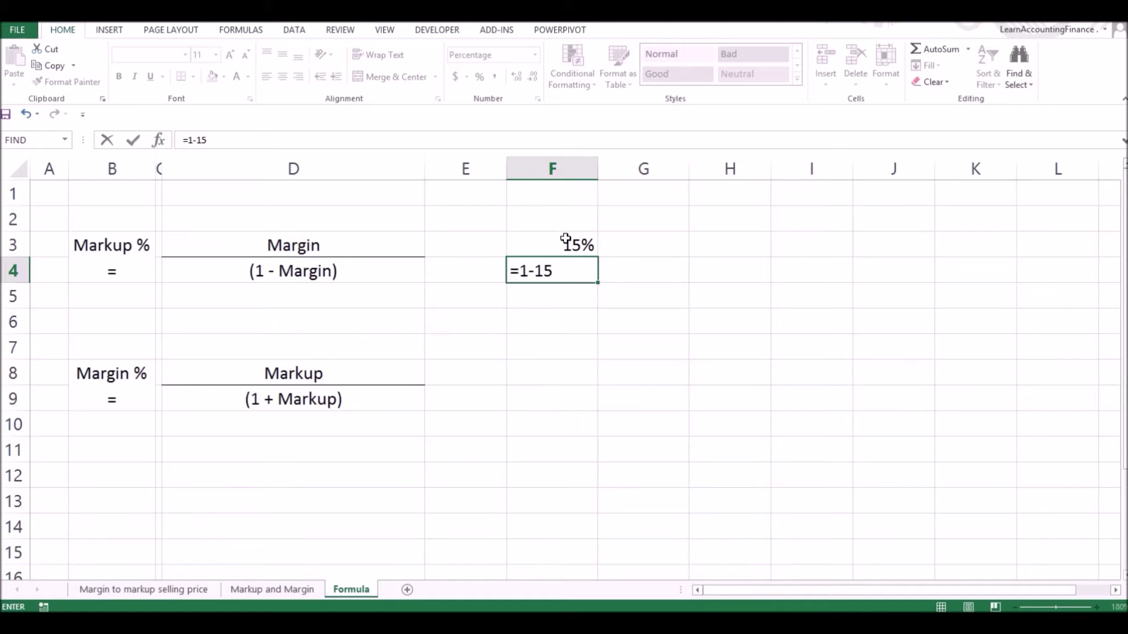
type("%")
key("Return")
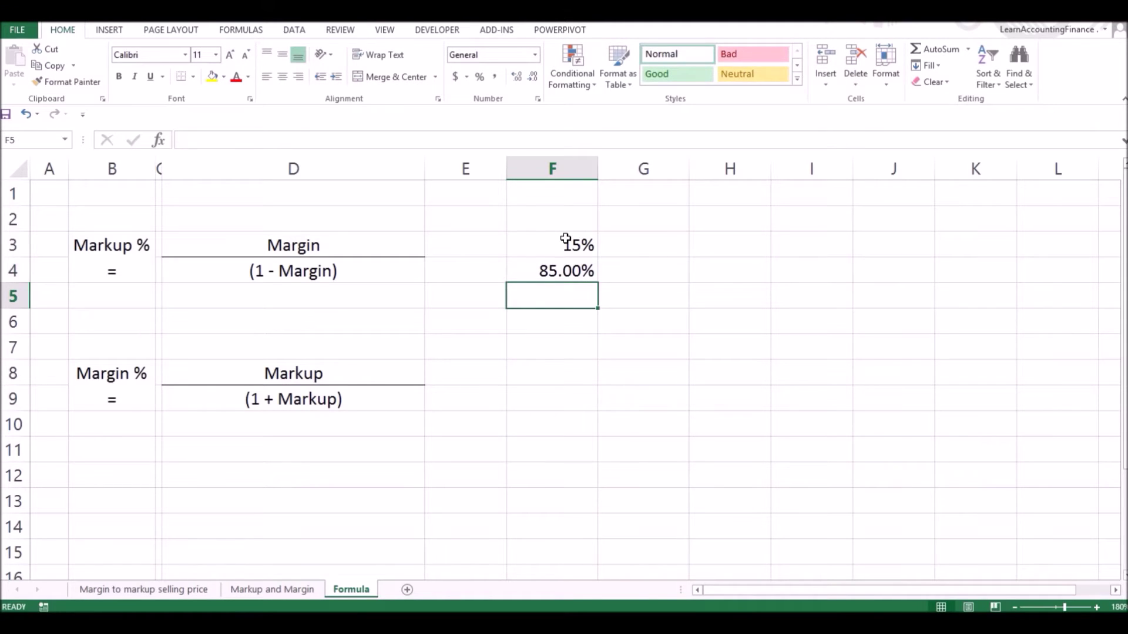
key("Up")
left_click(533, 76)
left_click(533, 76)
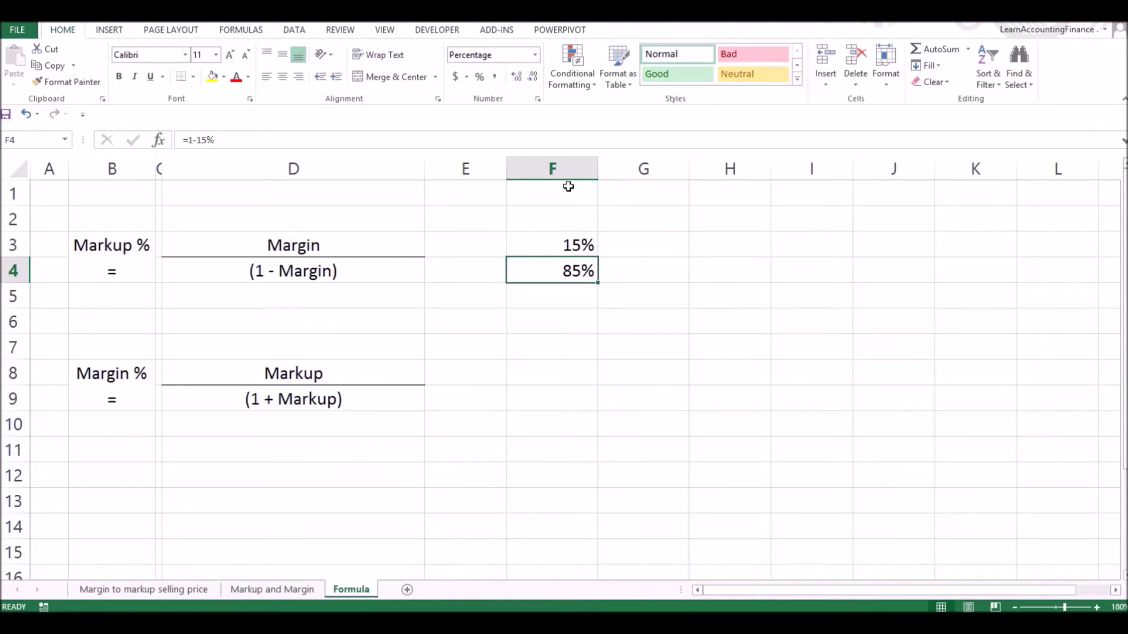
- Compute the markup in G3 as =F3/F4 (17.65%), then return to the pricing sheet
left_click(640, 239)
type("=")
key("Left")
type("/")
key("Down")
key("Return")
key("Up")
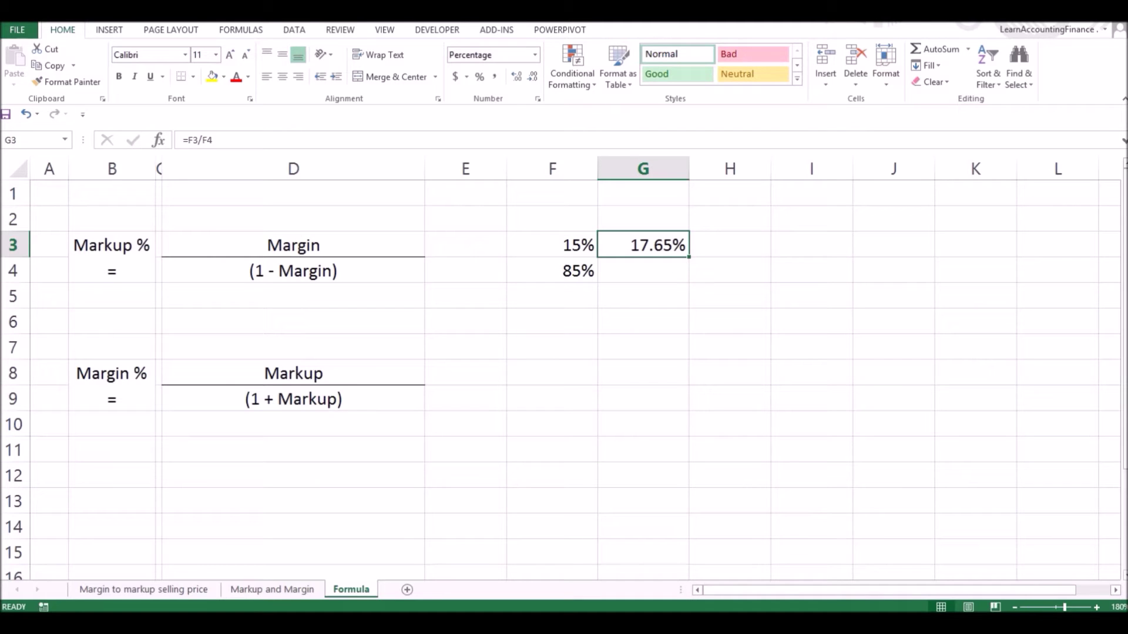
left_click(134, 592)
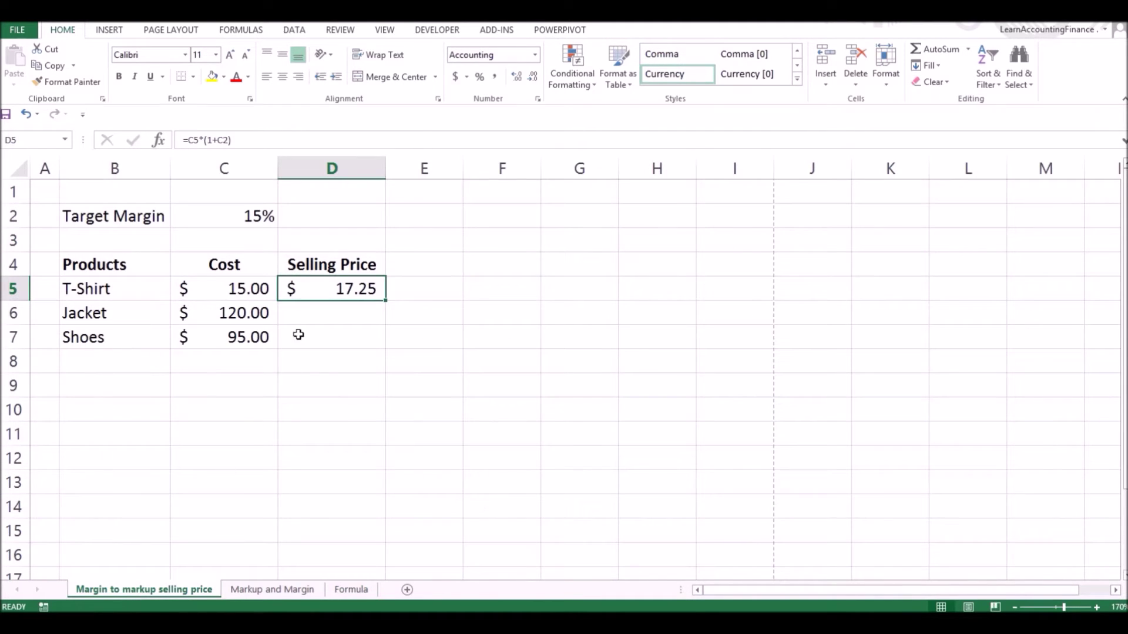
- Insert a new row 3 below Target Margin and label B3 'Target MArkup'
left_click(241, 240)
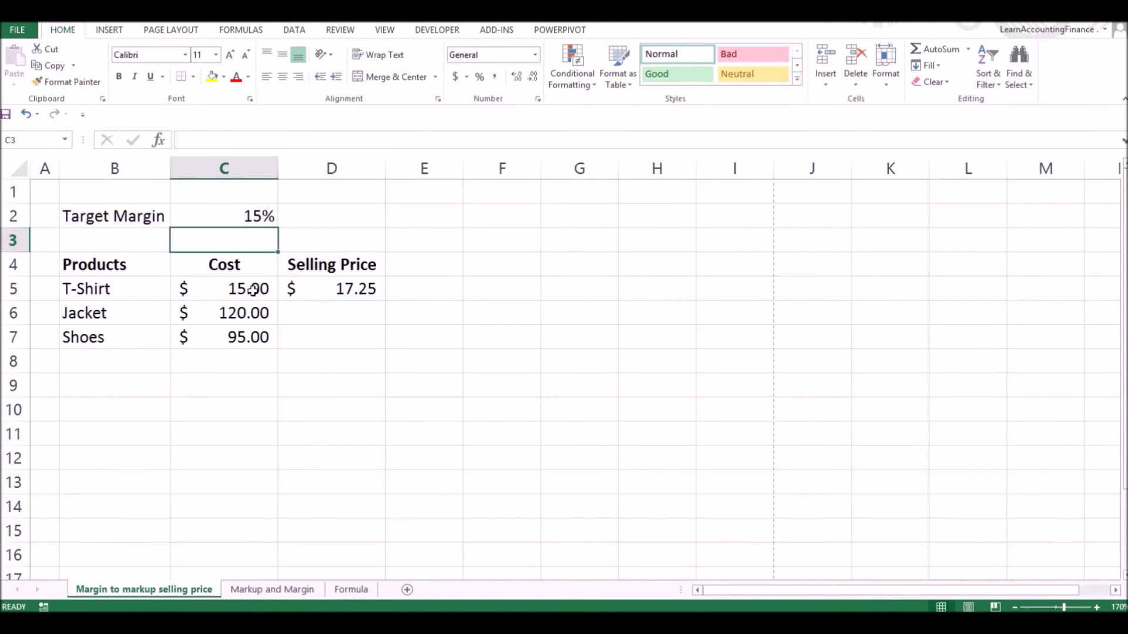
right_click(6, 245)
left_click(35, 345)
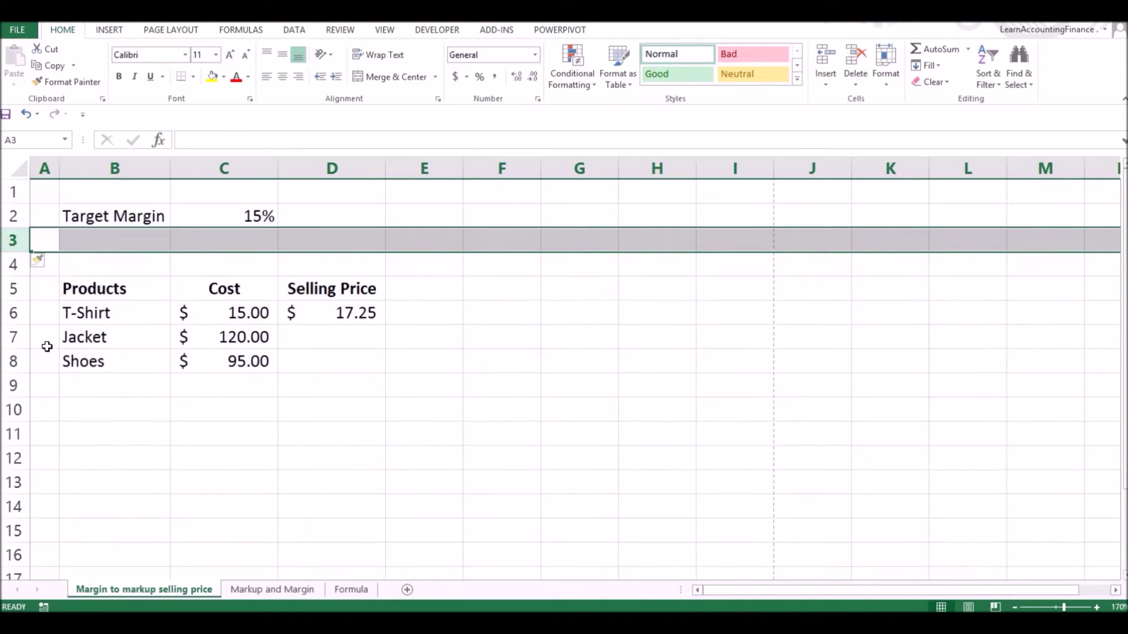
left_click(127, 238)
type("Tar")
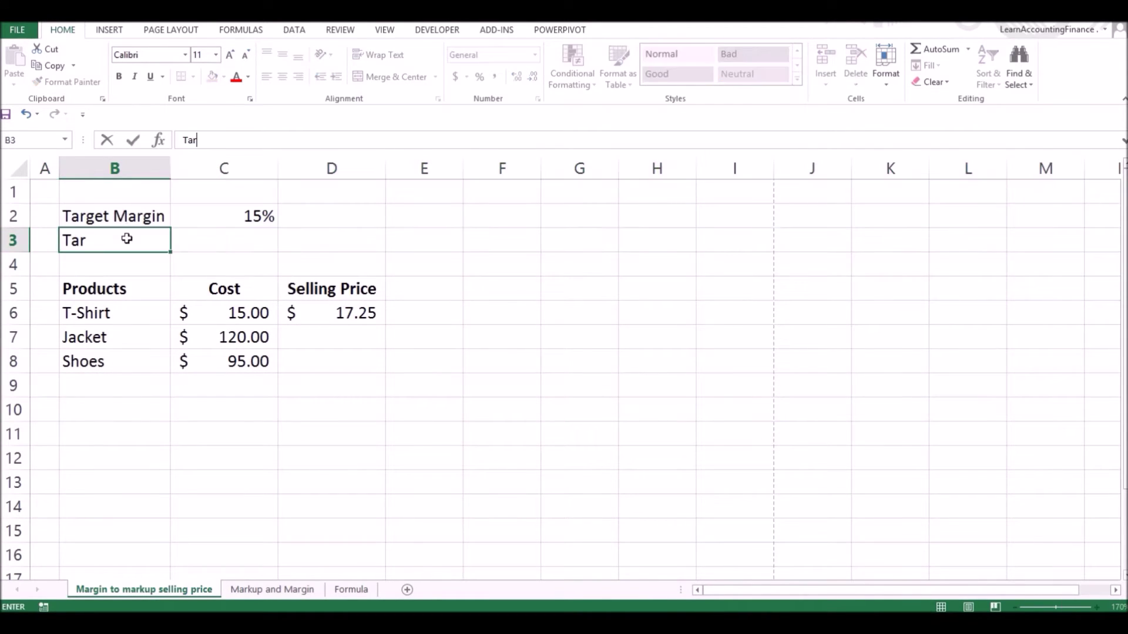
type("get MArk")
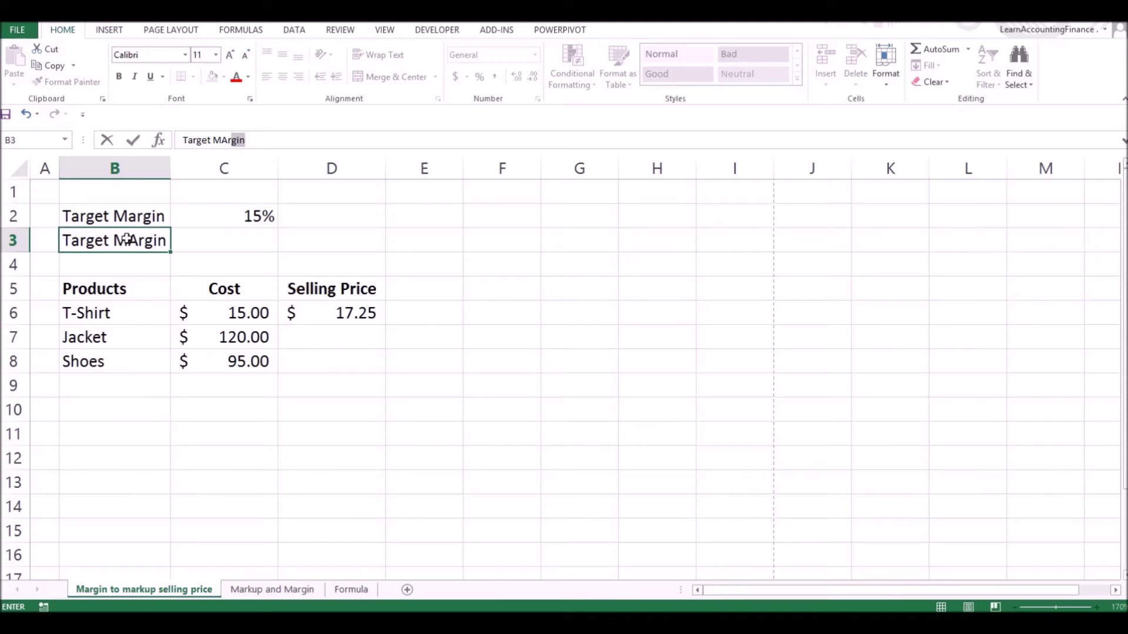
type("up")
key("Return")
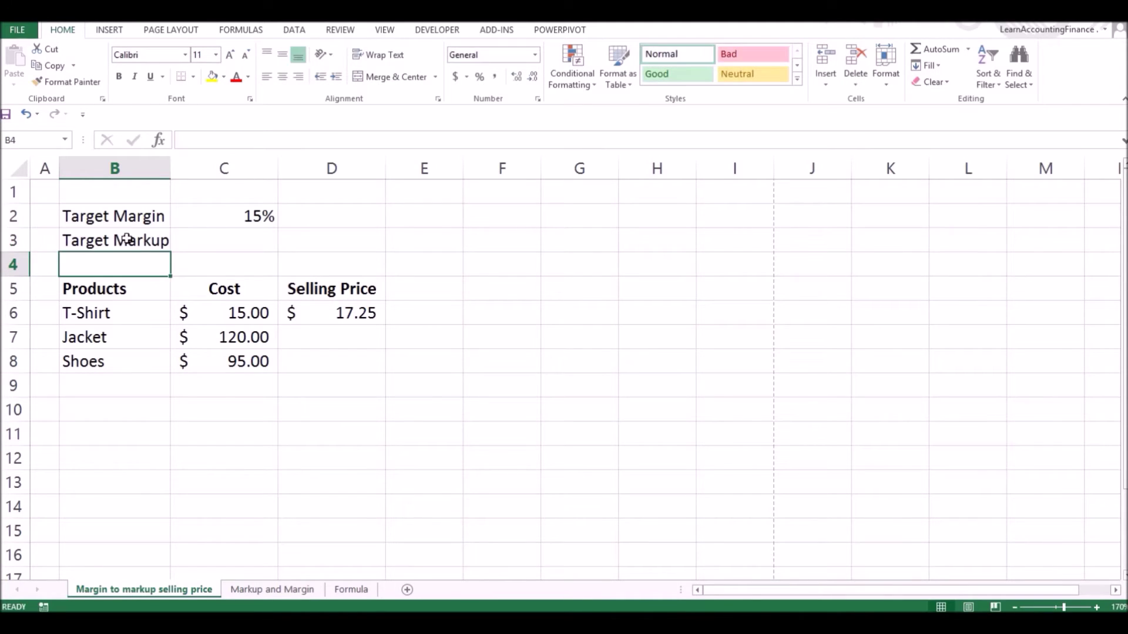
- Enter =C2/(1-C2) in C3 and show it to two decimals as 17.65%
left_click(189, 241)
type("=")
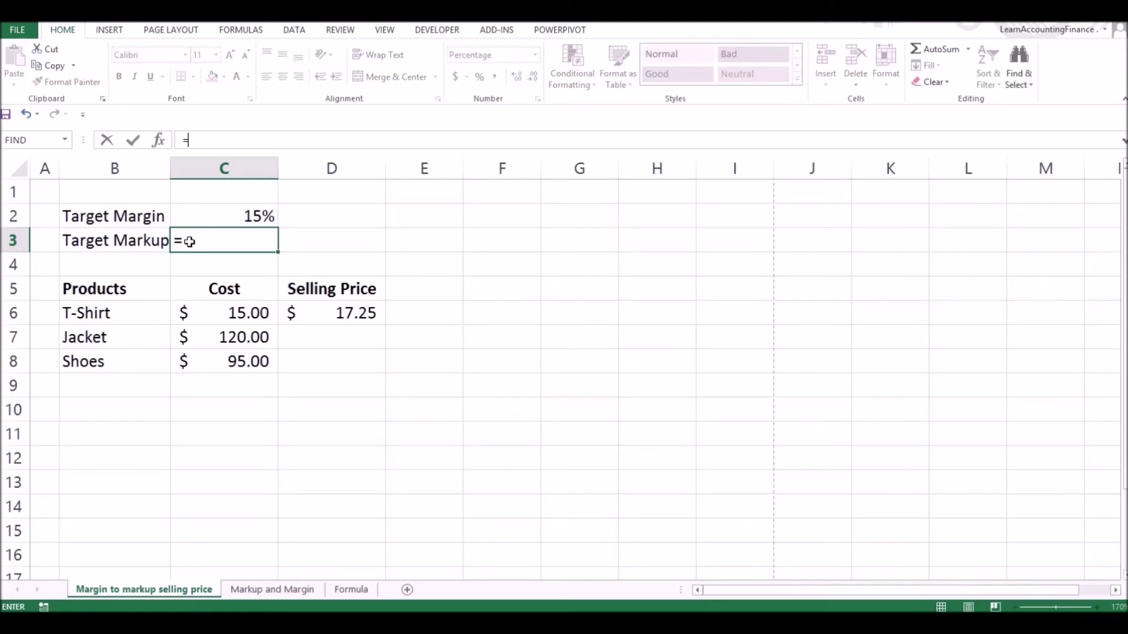
key("Up")
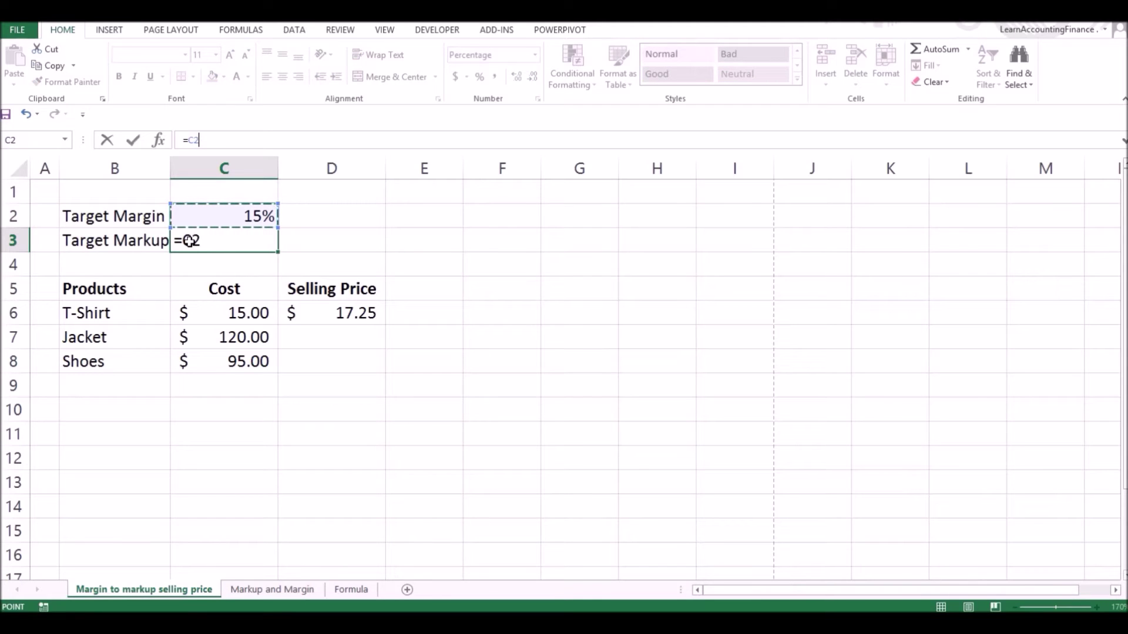
type("/(1-")
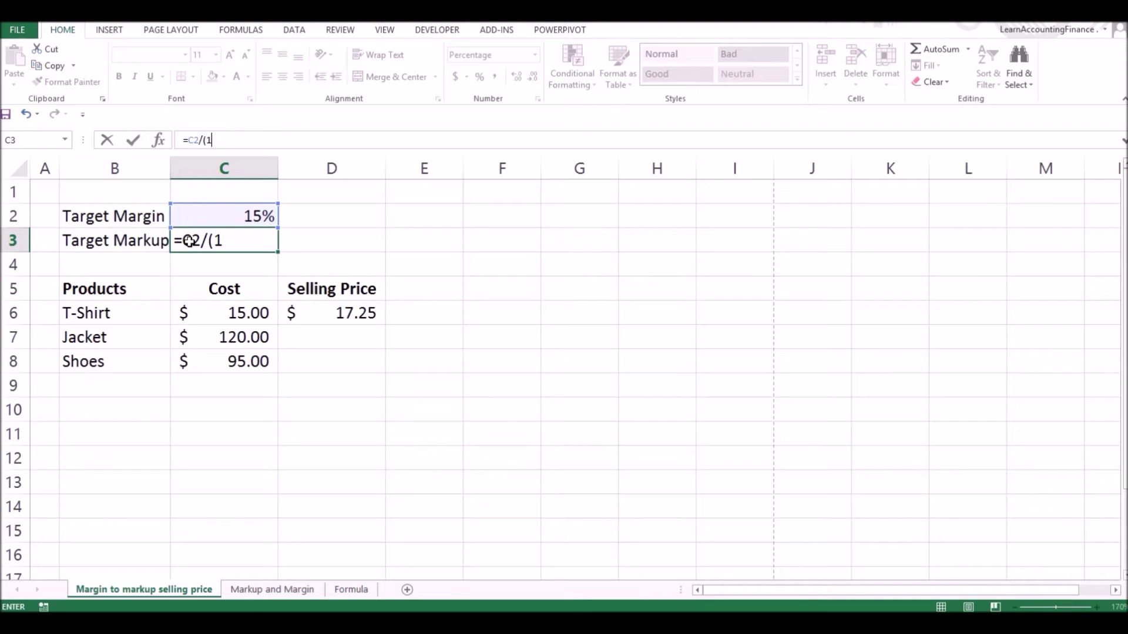
left_click(206, 223)
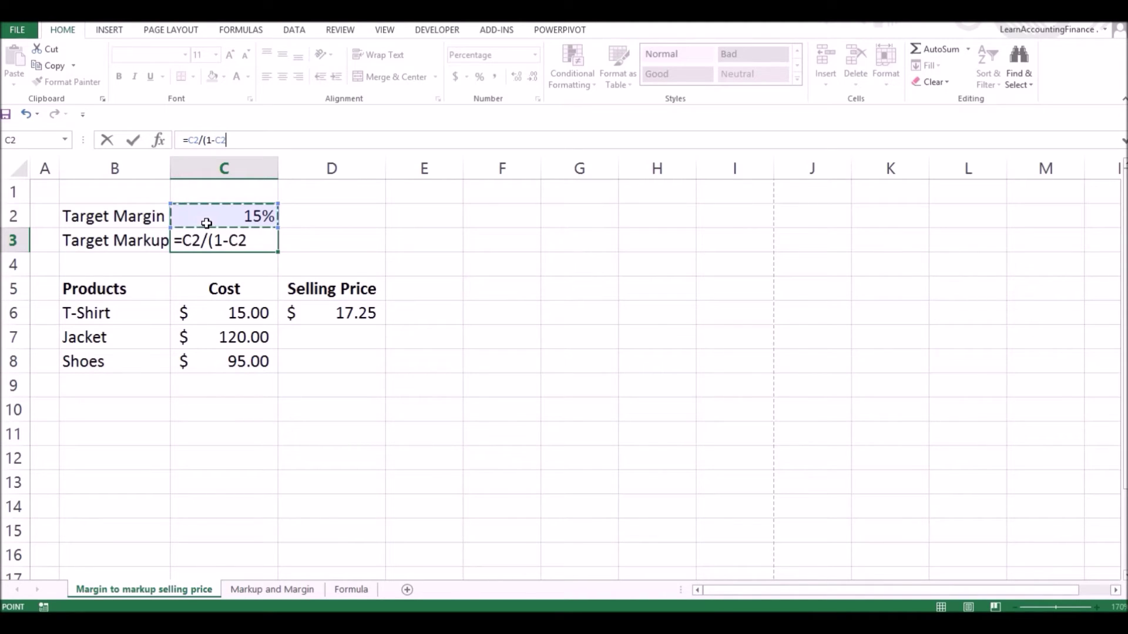
type(")")
key("Return")
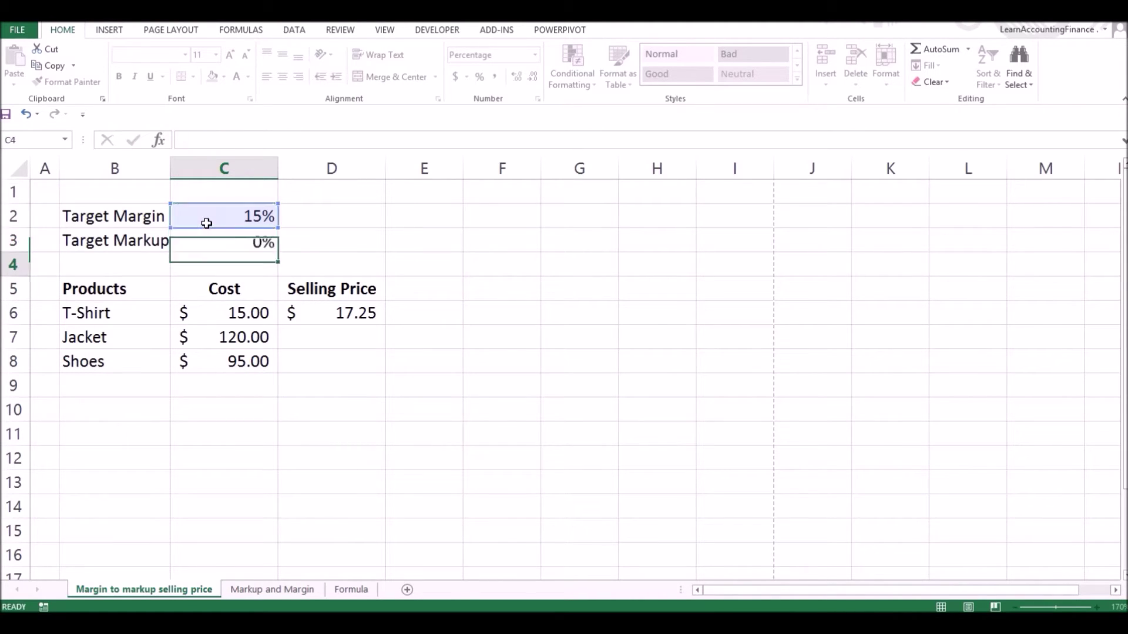
key("Up")
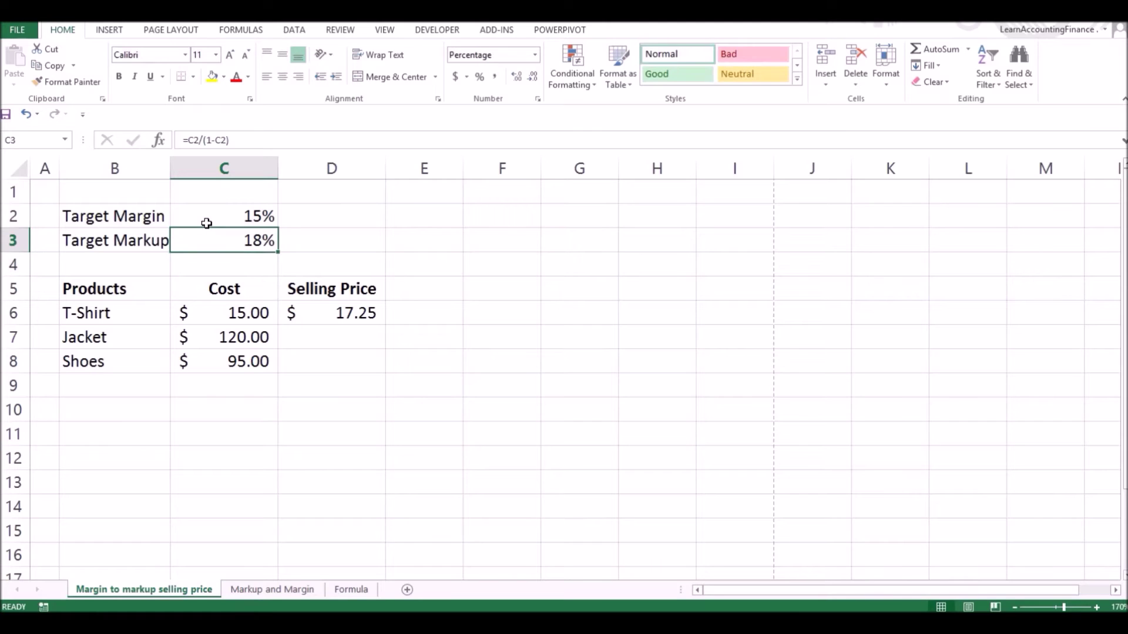
left_click(517, 77)
left_click(517, 77)
left_click(347, 316)
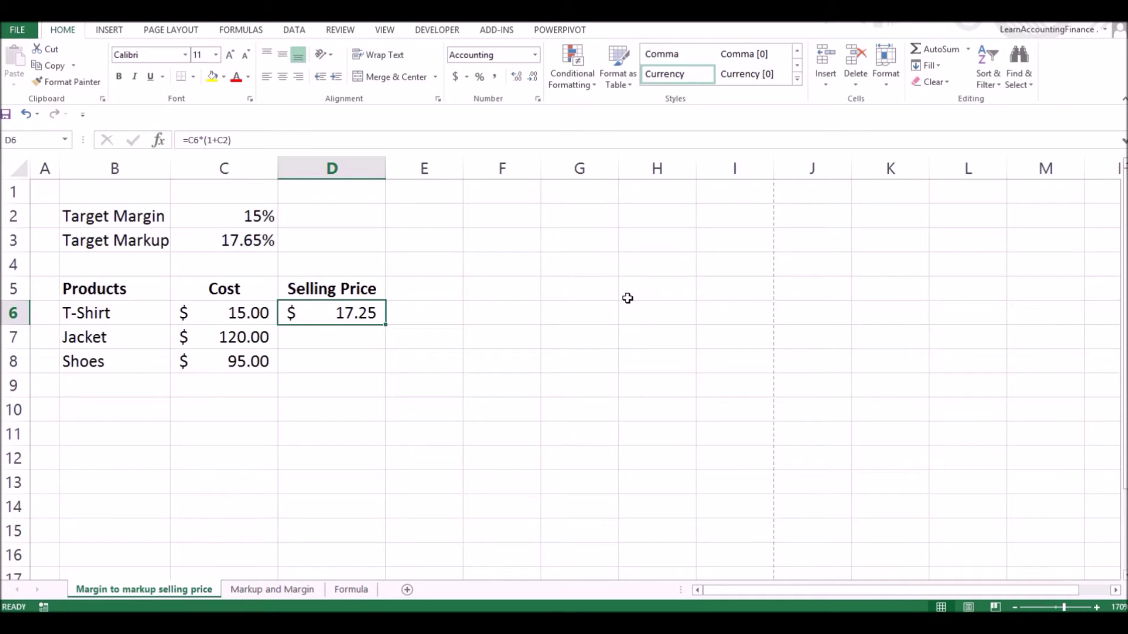
- Change the T-Shirt price in D6 to =C6*(1+C3), giving $17.65
type("=")
key("Left")
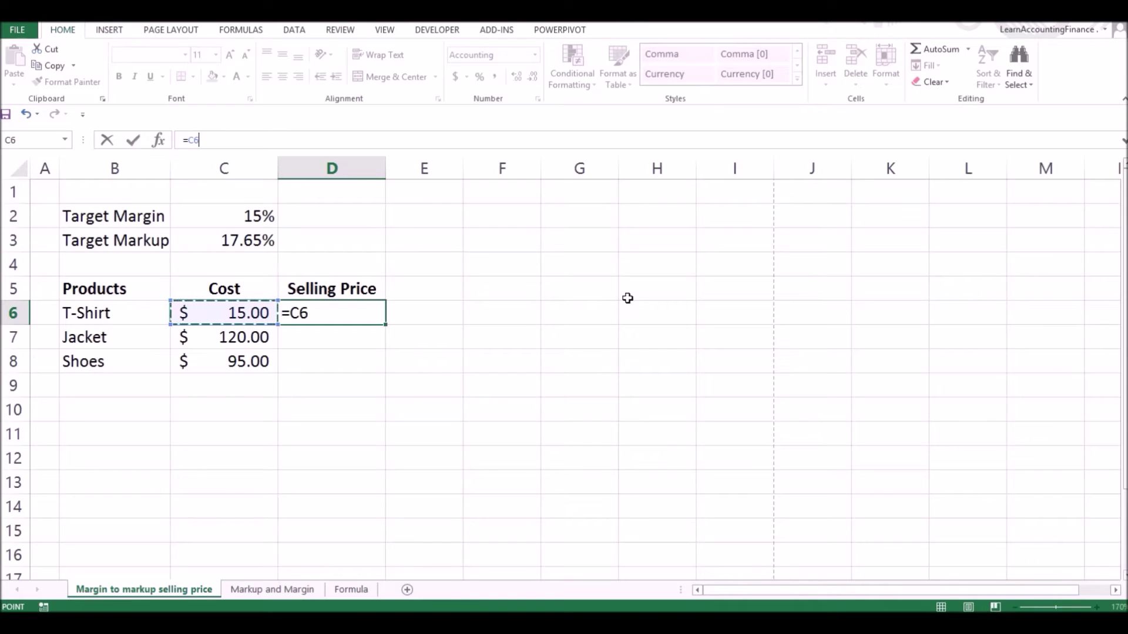
type("*(")
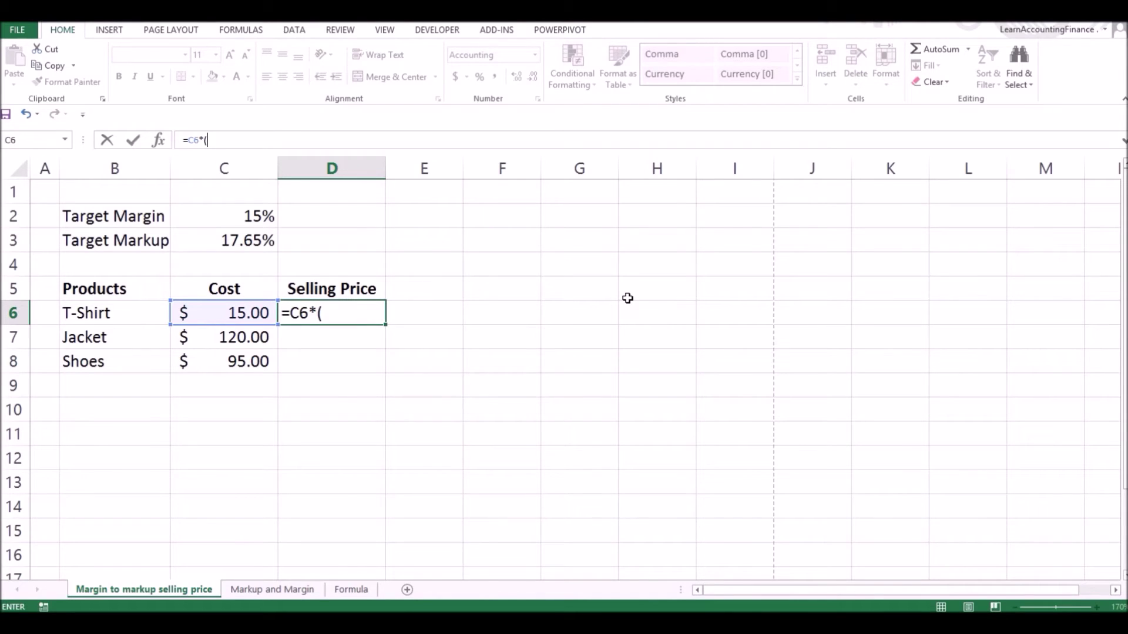
type("1+")
left_click(237, 240)
type(")")
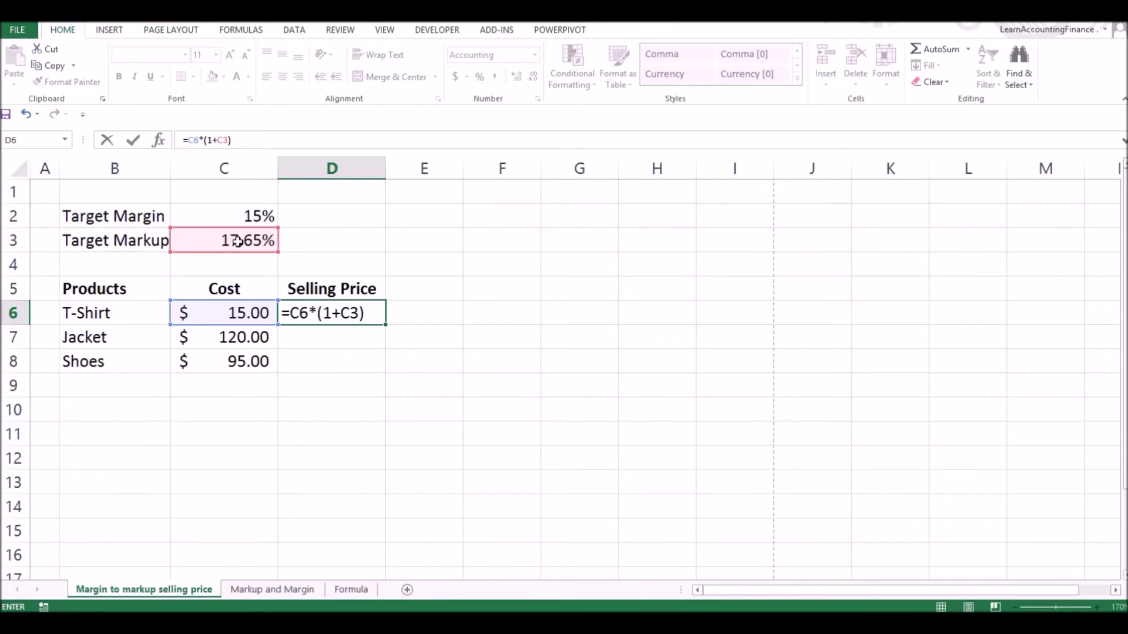
key("Return")
key("Up")
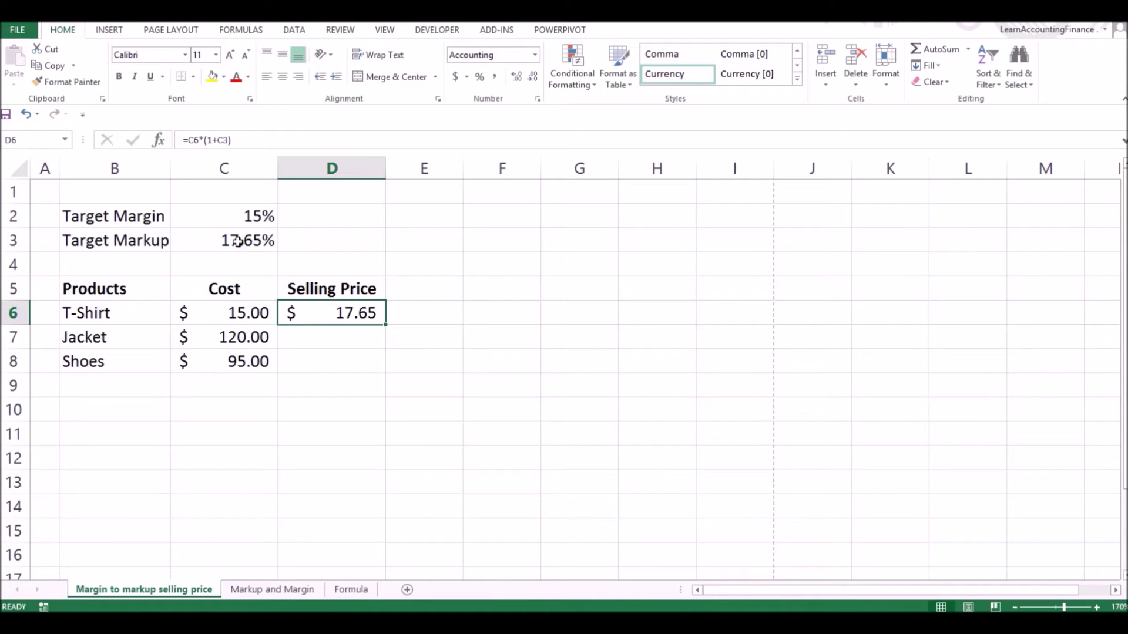
key("Right")
- Clear the stray minus from E6 and add a bold Gross Profit header in E5
type("-")
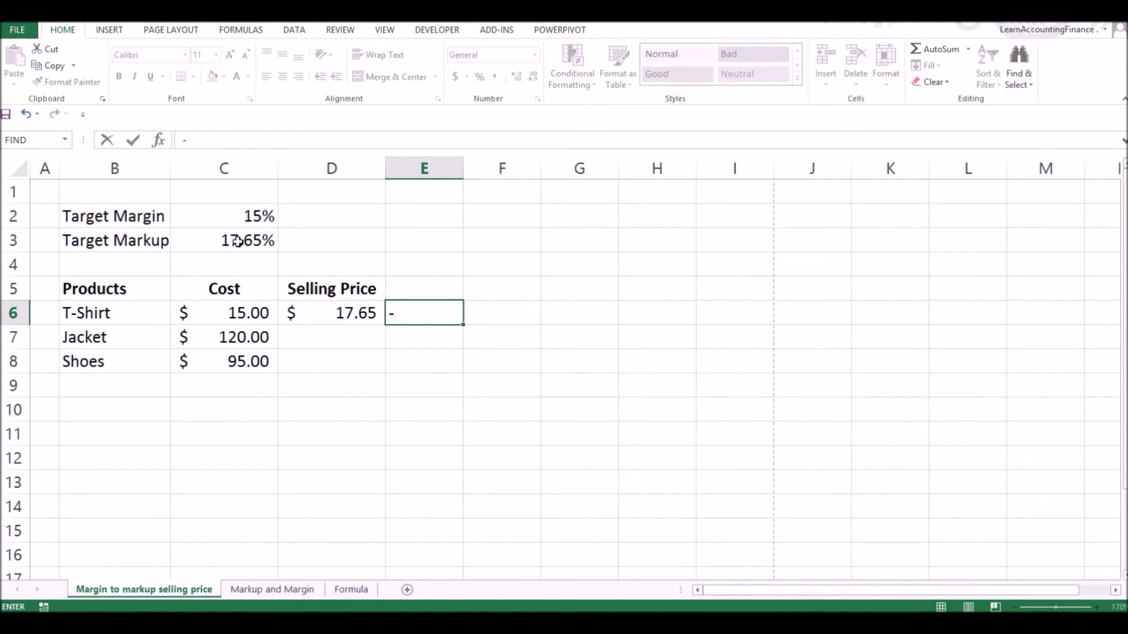
key("BackSpace")
key("Return")
key("Up")
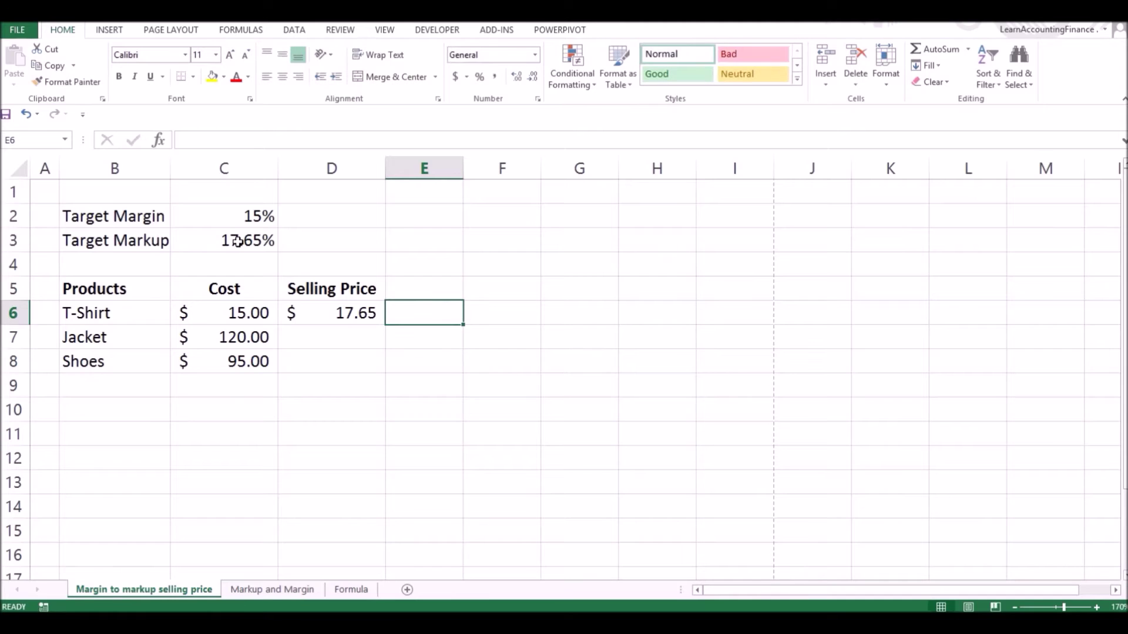
key("Up")
type("Gros")
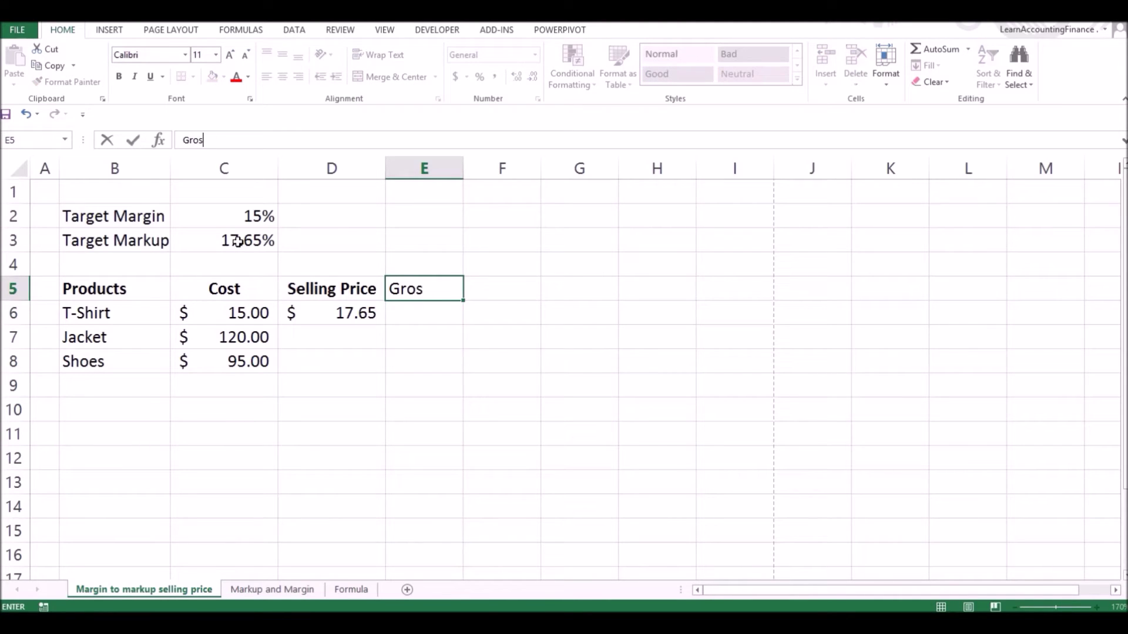
type("s Profit")
key("Return")
key("Up")
key("ctrl+b")
- Calculate gross profit in E6 as =D6-C6, giving $2.65
key("Down")
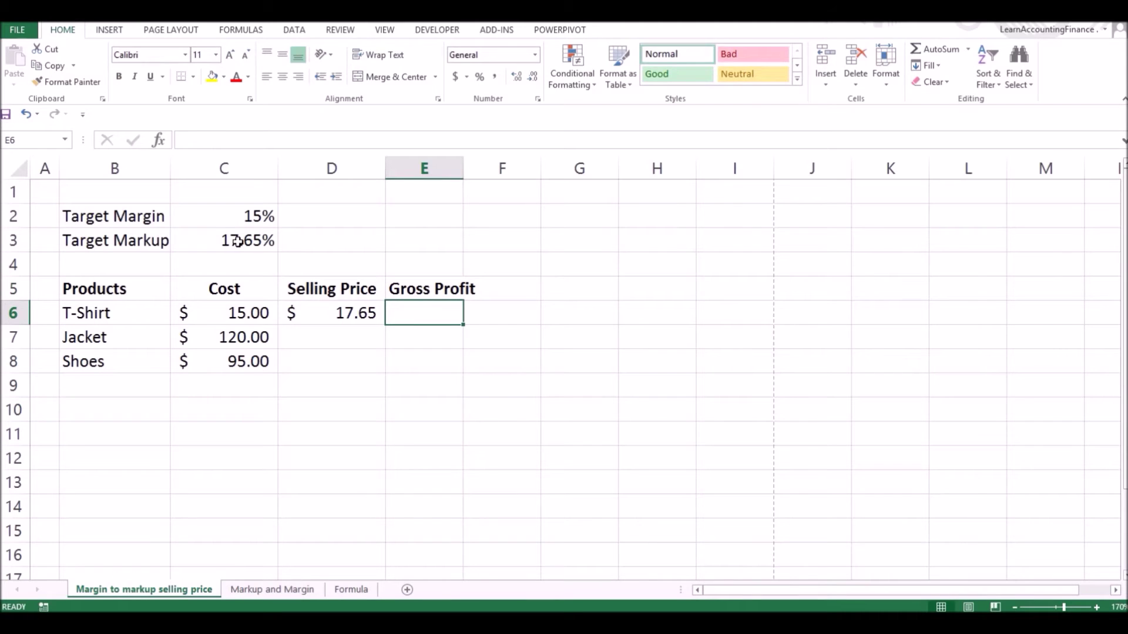
type("=")
key("Left")
type("-")
key("Left")
key("Left")
key("Return")
key("Up")
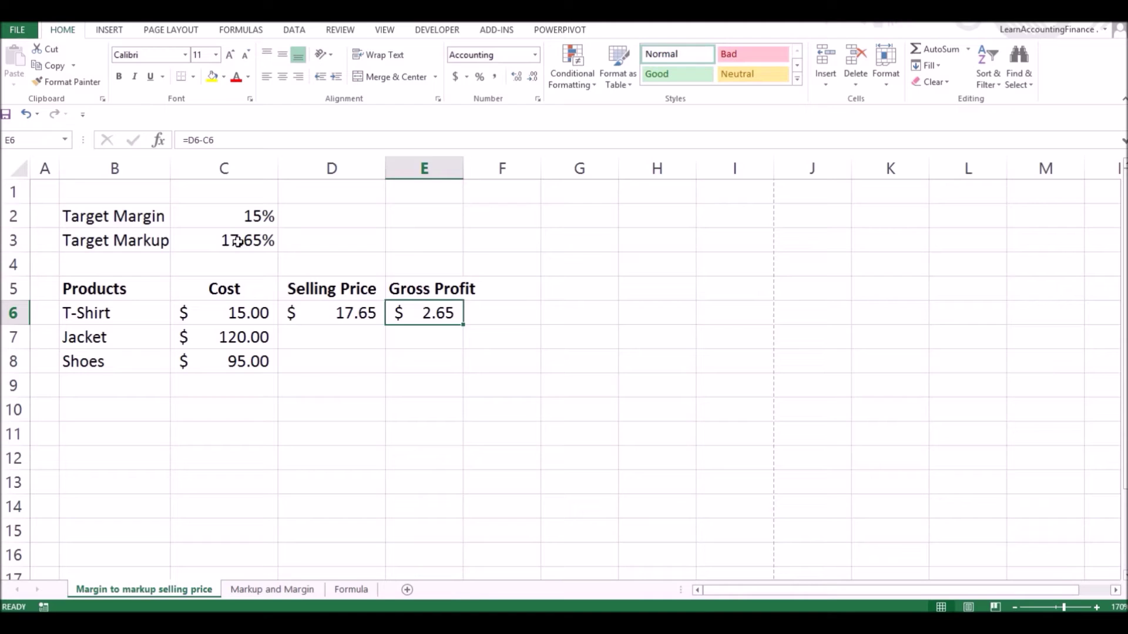
- Add a Gross Profit Margin header in F5 and =E6/D6 in F6, formatted as 15%
key("Up")
key("Right")
type("Gross ")
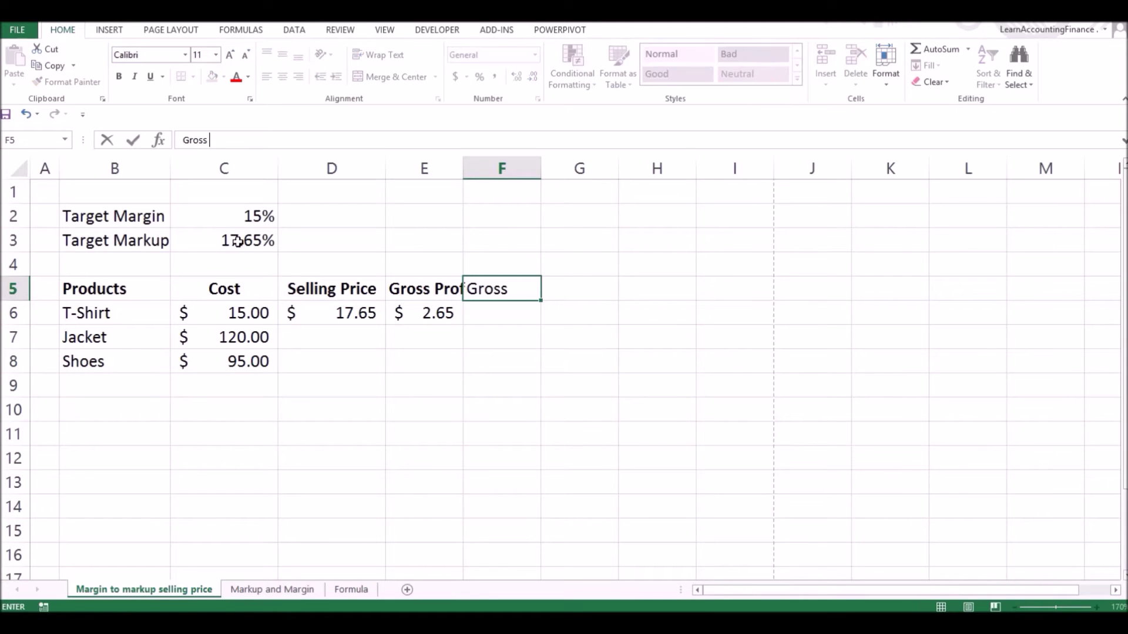
type("Profit M")
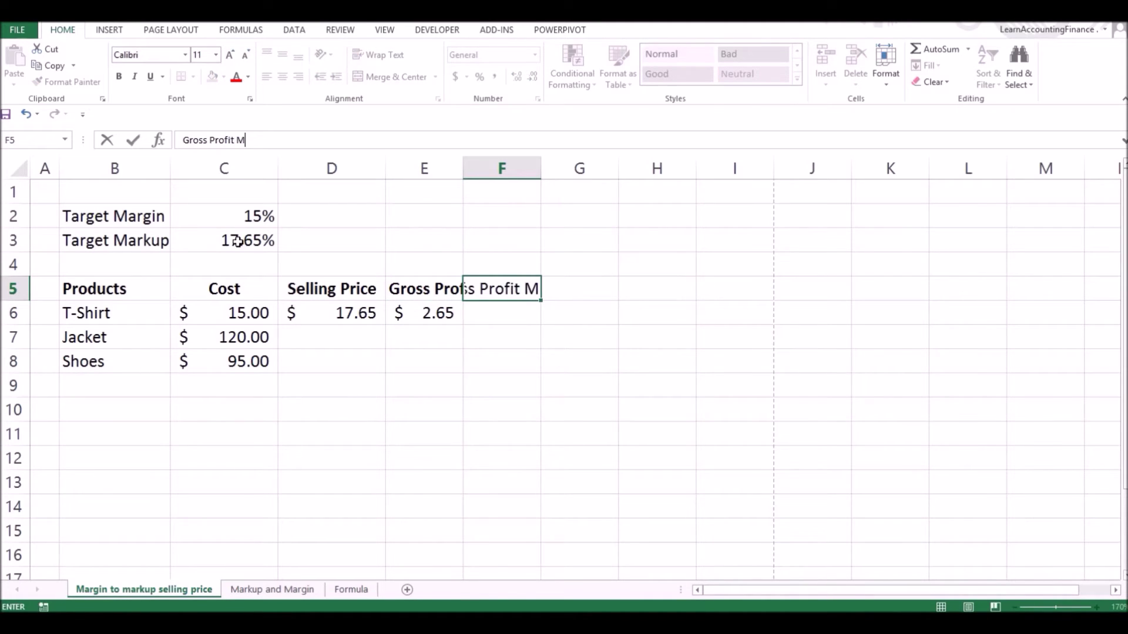
type("argin")
key("Return")
left_click(509, 292)
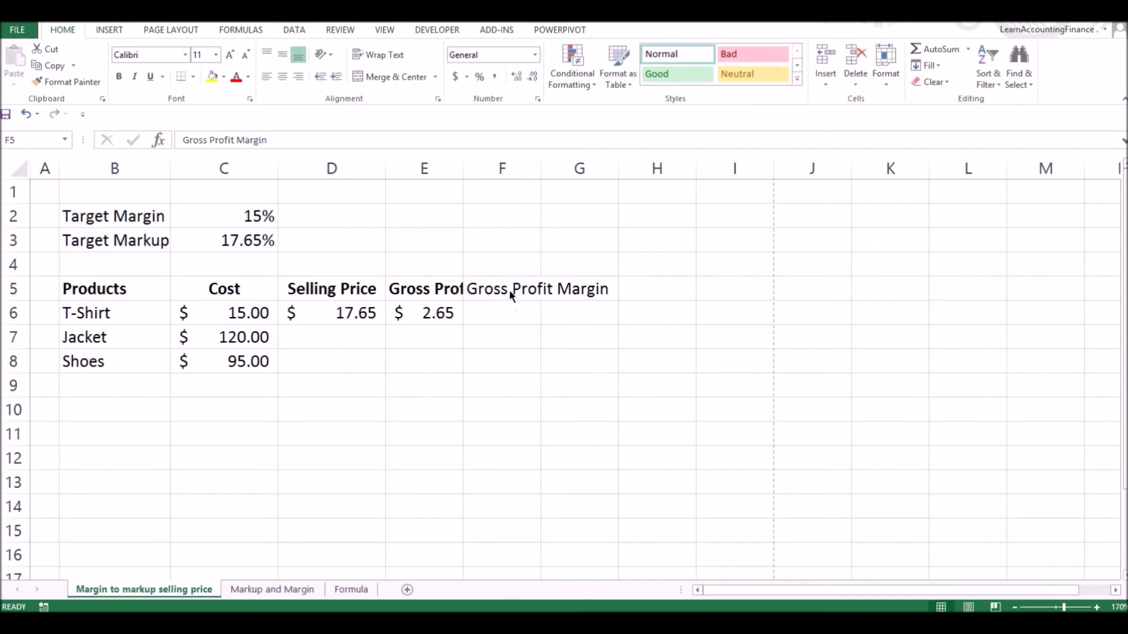
left_click(503, 315)
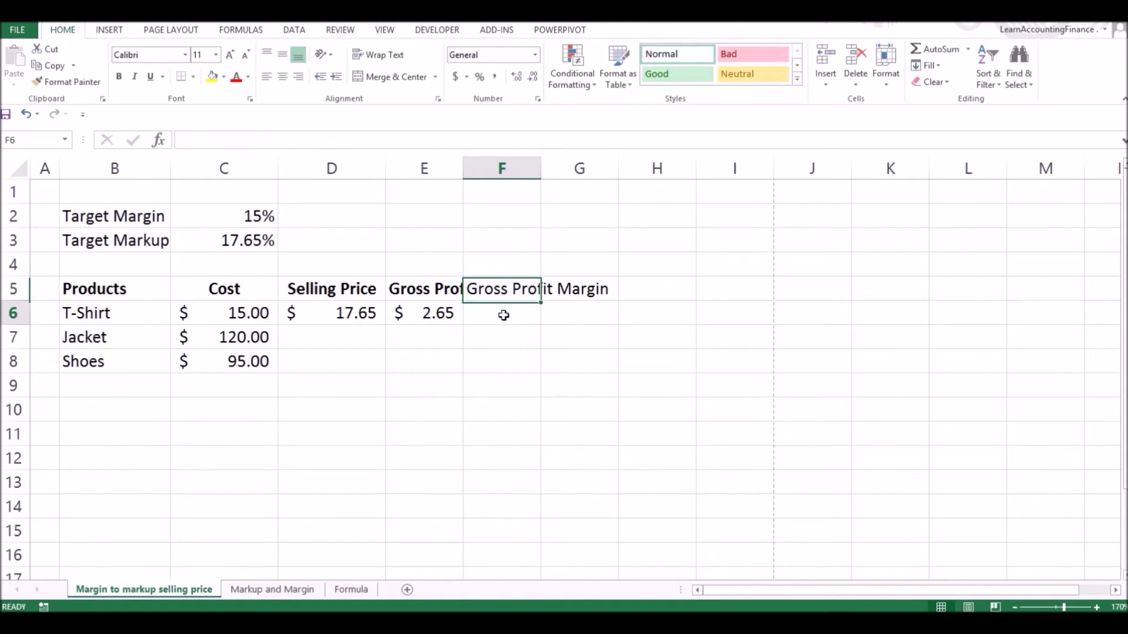
type("=")
key("Left")
type("/")
key("Left")
key("Left")
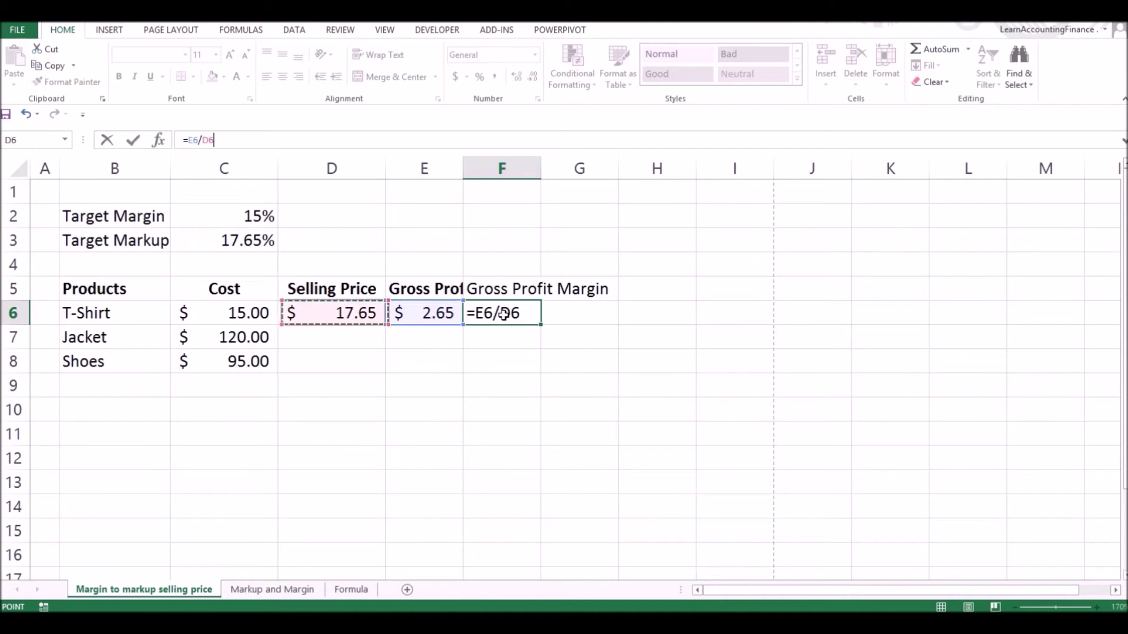
key("Return")
left_click(503, 315)
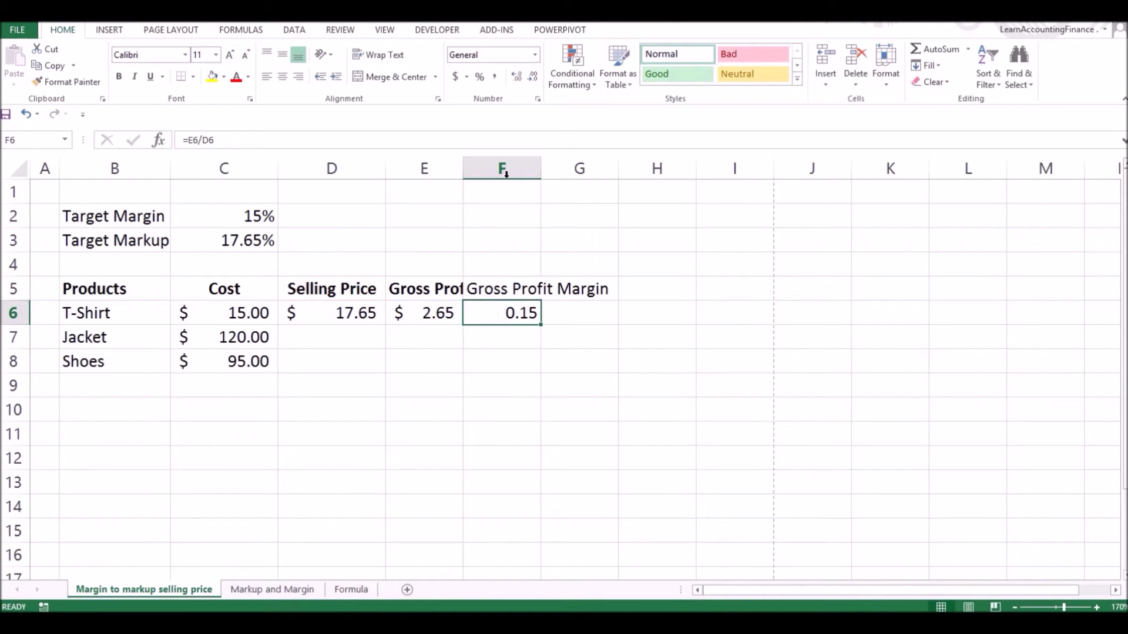
left_click(480, 76)
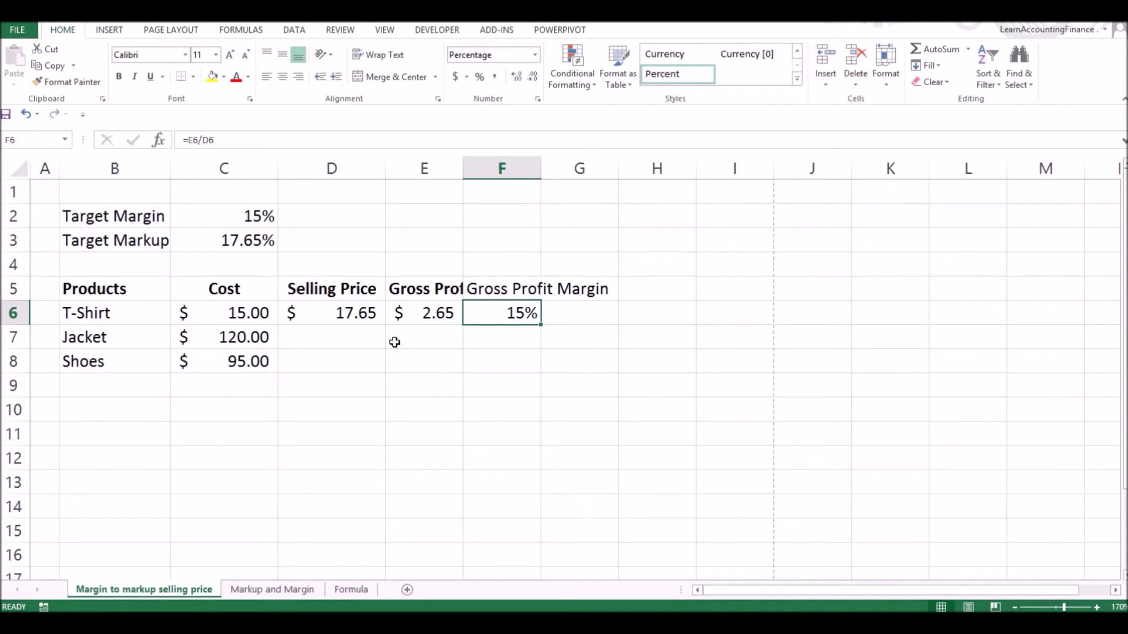
left_click(363, 317)
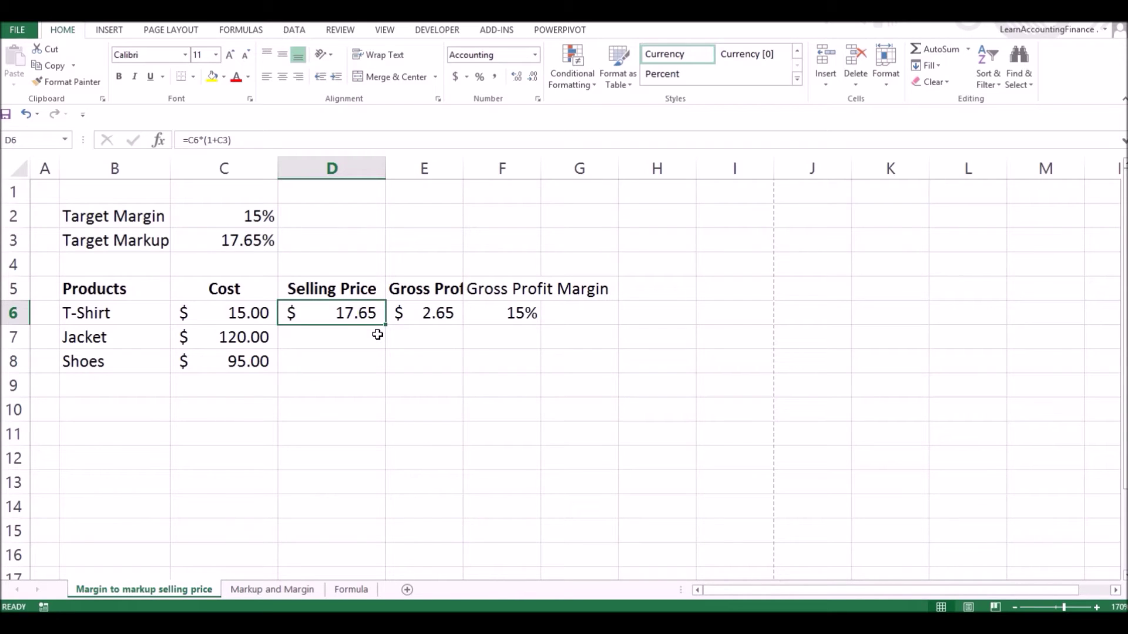
left_click(230, 144)
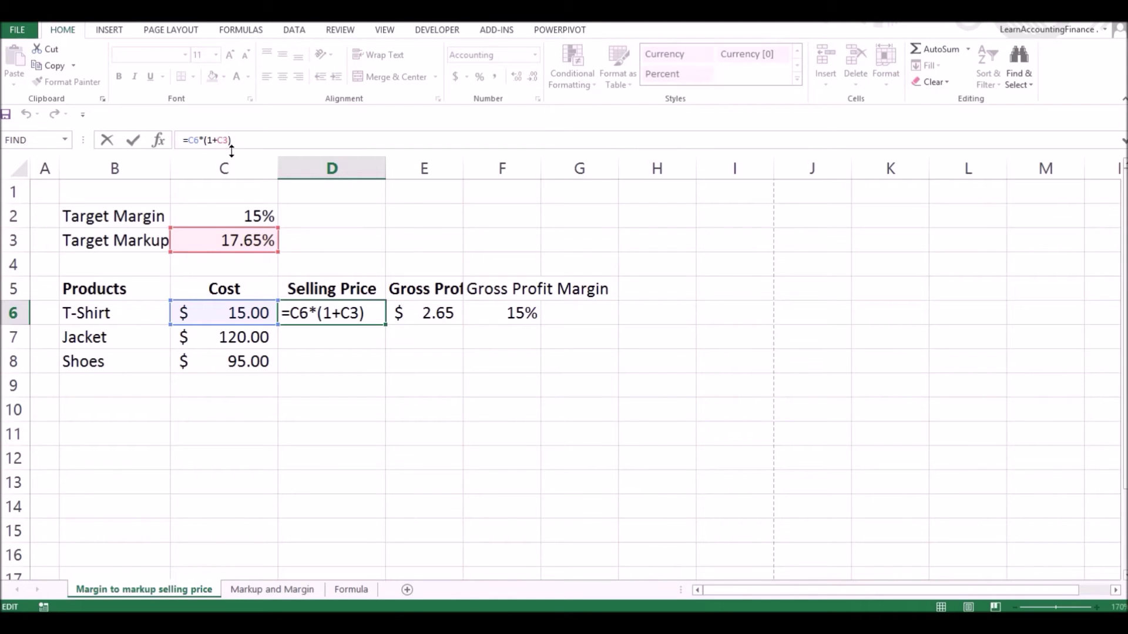
- Lock the markup reference as $C$3 and fill the selling price down to Jacket and Shoes ($141.18, $111.76)
key("F4")
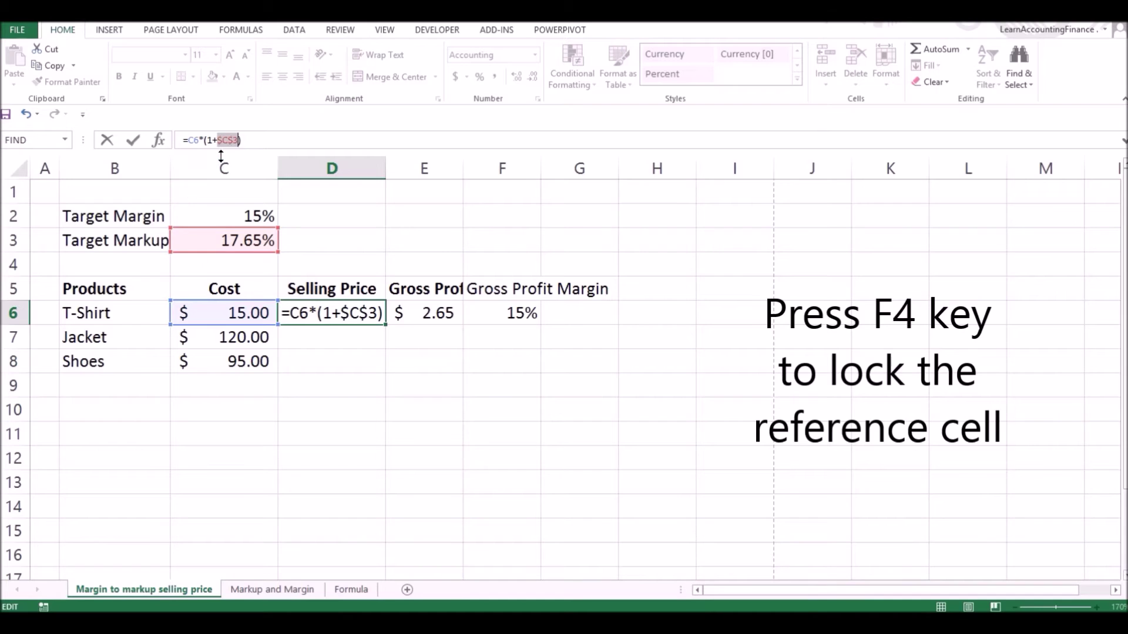
key("Return")
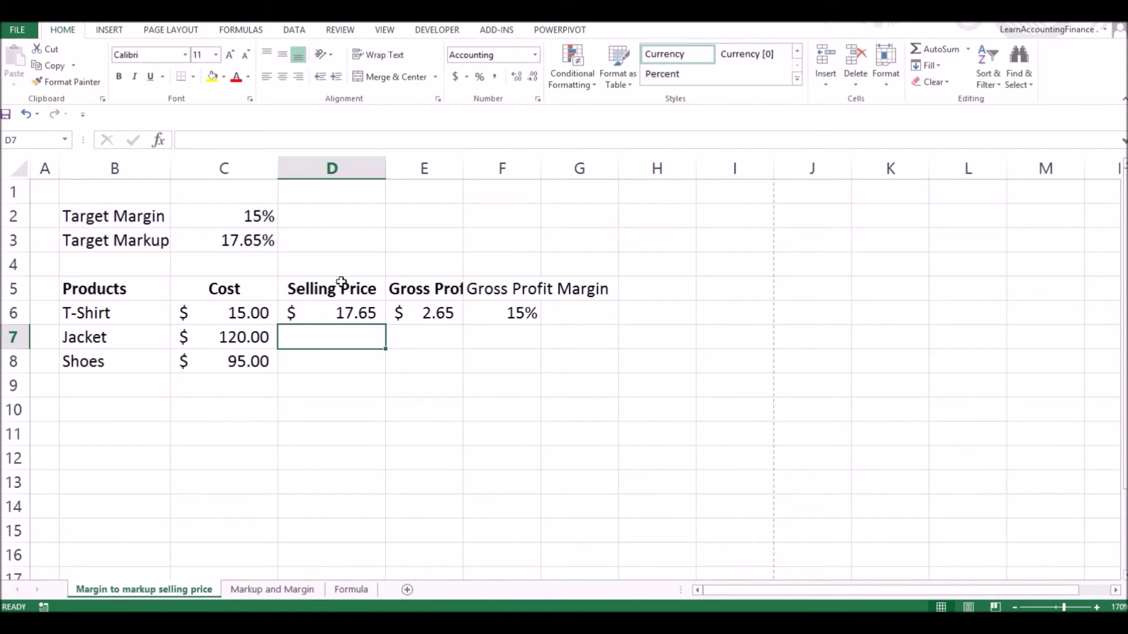
left_click(327, 311)
left_click_drag(385, 324, 388, 368)
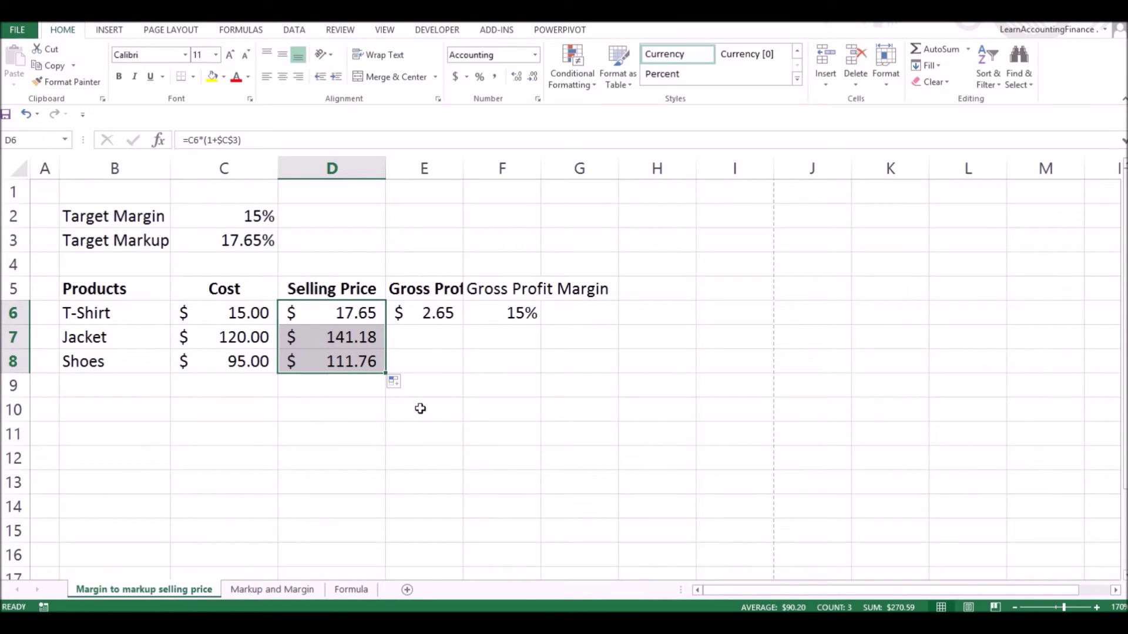
- Extend gross profit and 15% margin to Jacket and Shoes, and shade selling prices D6:D8 yellow
left_click_drag(435, 316, 542, 375)
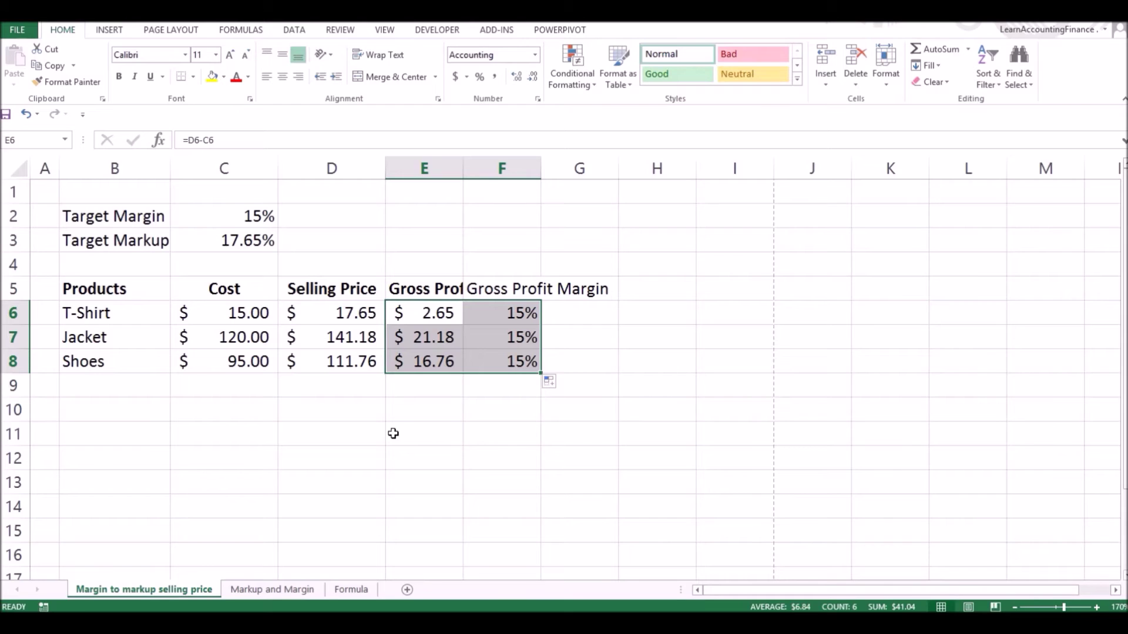
left_click_drag(350, 318, 349, 356)
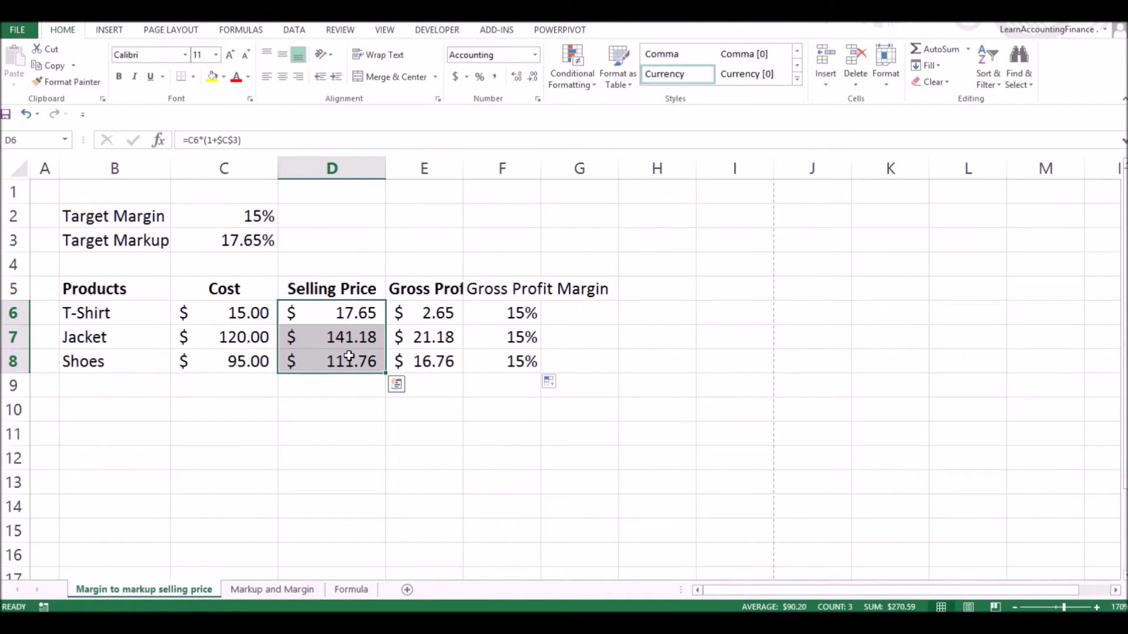
left_click(208, 78)
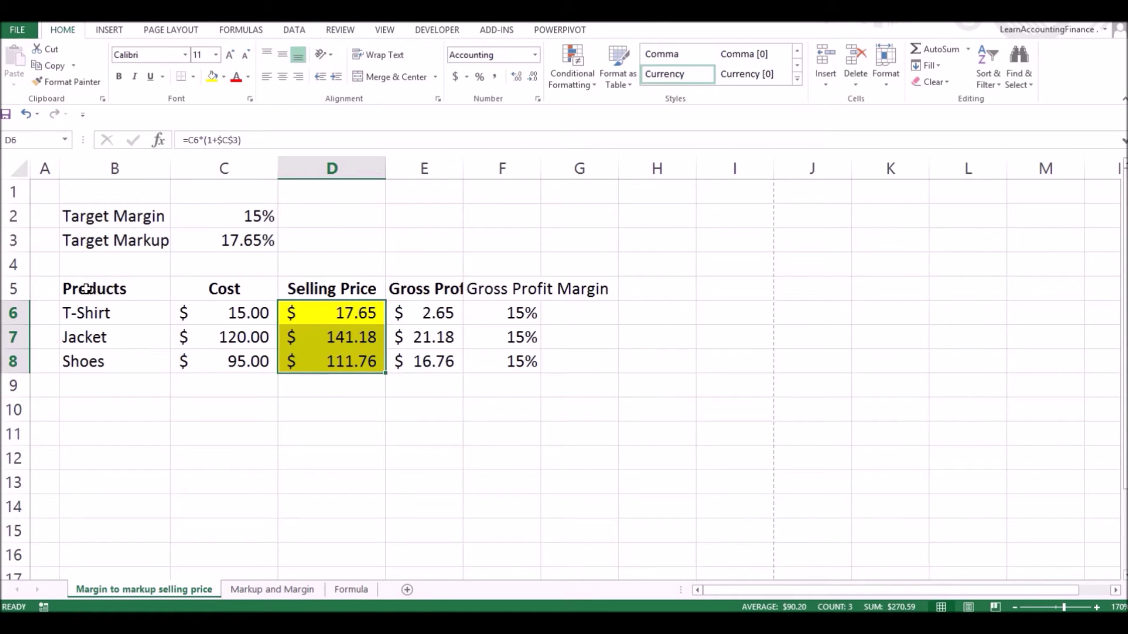